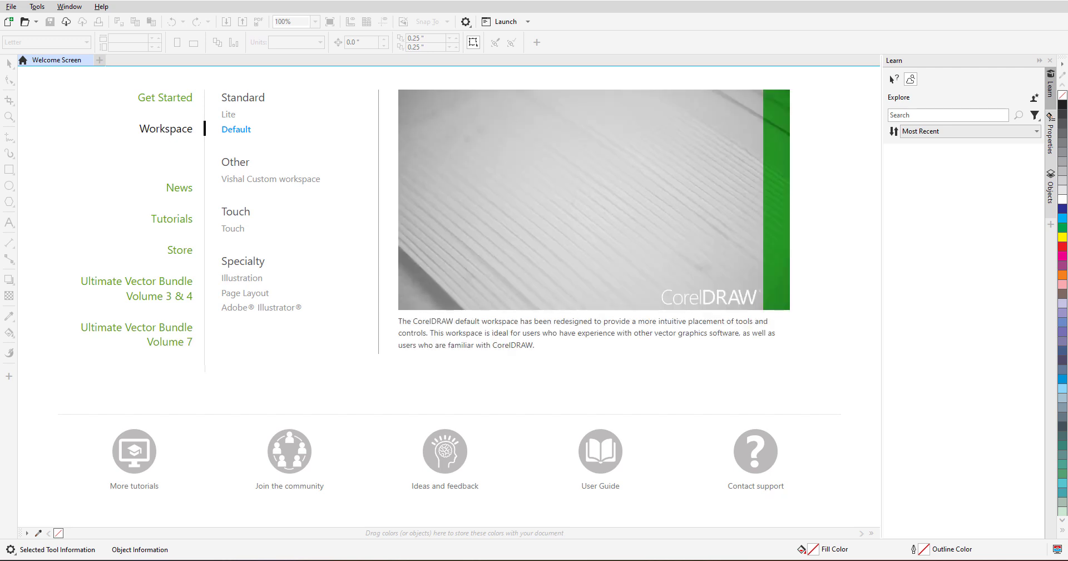
# Step: Open the interface customization options and set the appearance theme to Medium
pyautogui.click(466, 24)
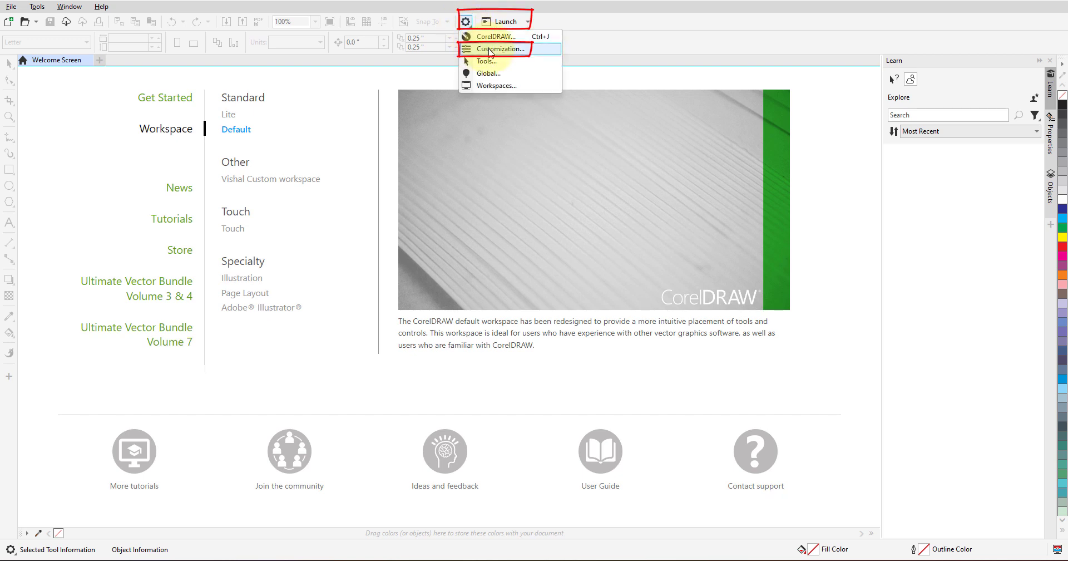
pyautogui.click(490, 50)
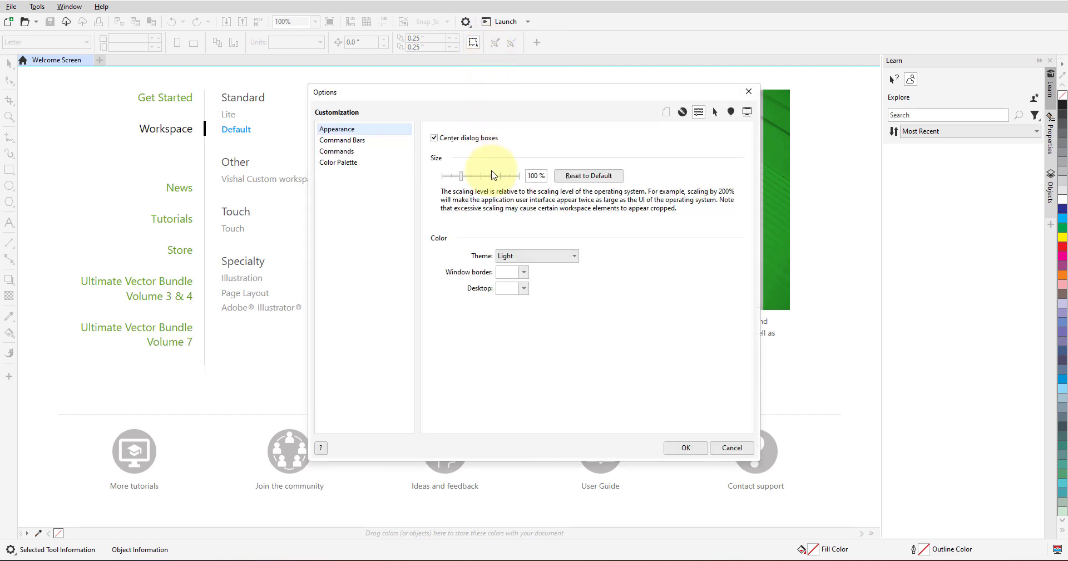
pyautogui.click(521, 259)
pyautogui.click(522, 276)
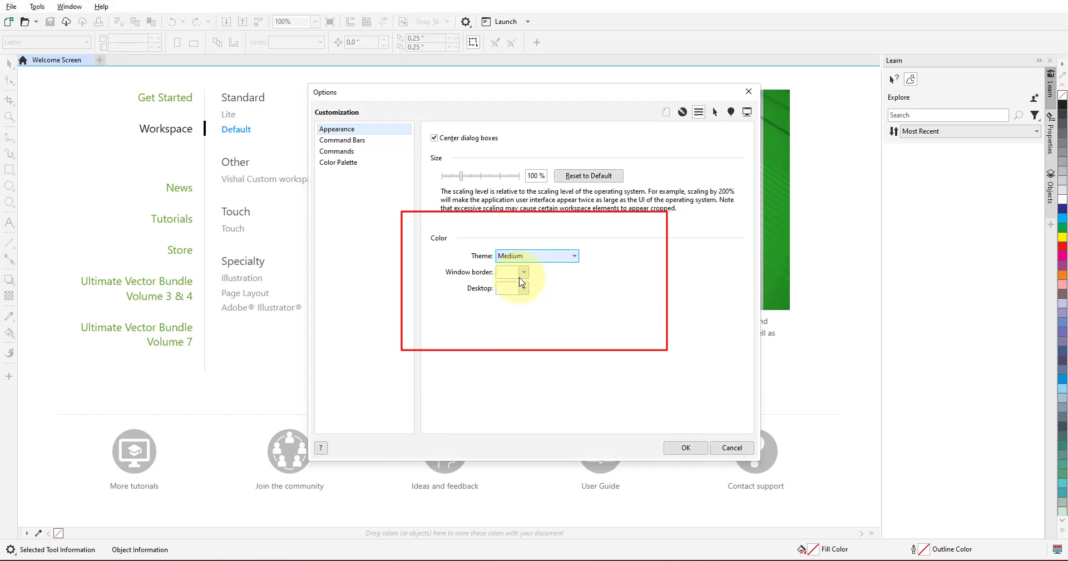
# Step: Try the Dark theme and a larger interface scaling level in the appearance options
pyautogui.click(537, 257)
pyautogui.click(523, 287)
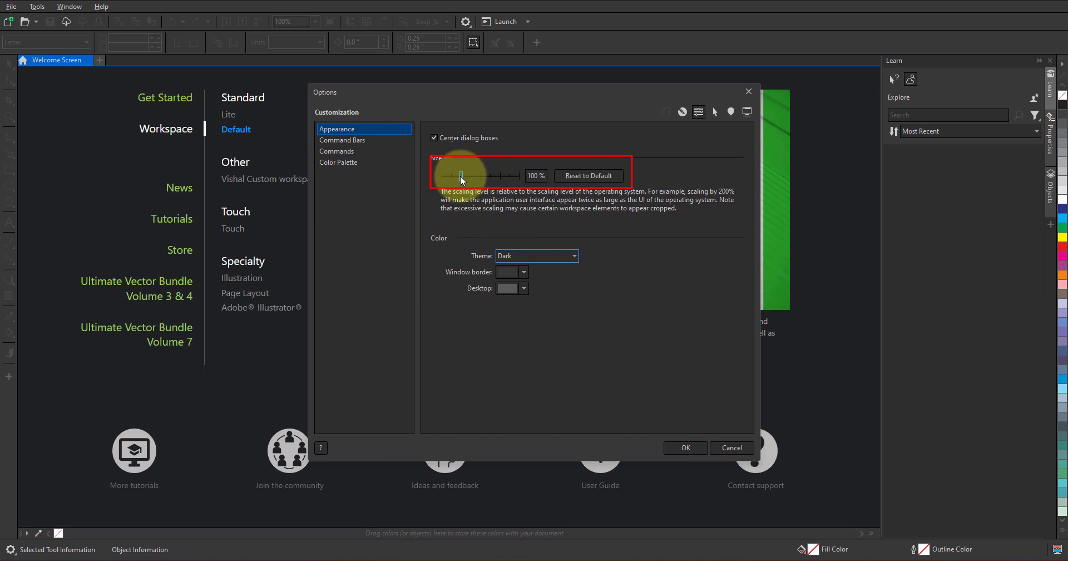
pyautogui.moveTo(461, 179); pyautogui.dragTo(498, 191)
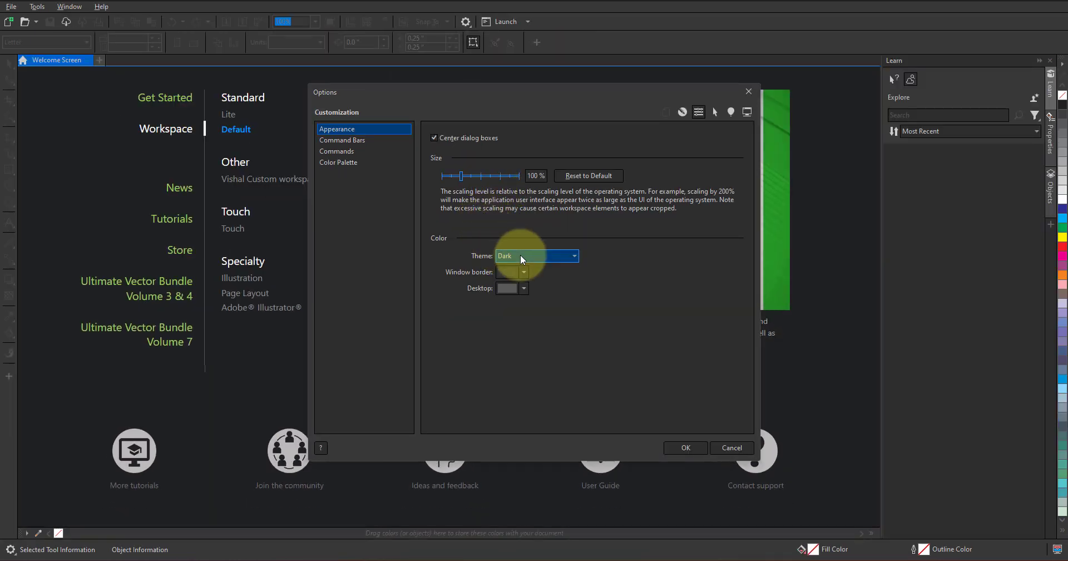
# Step: Switch the theme from Dark to Medium and apply the appearance options
pyautogui.click(519, 256)
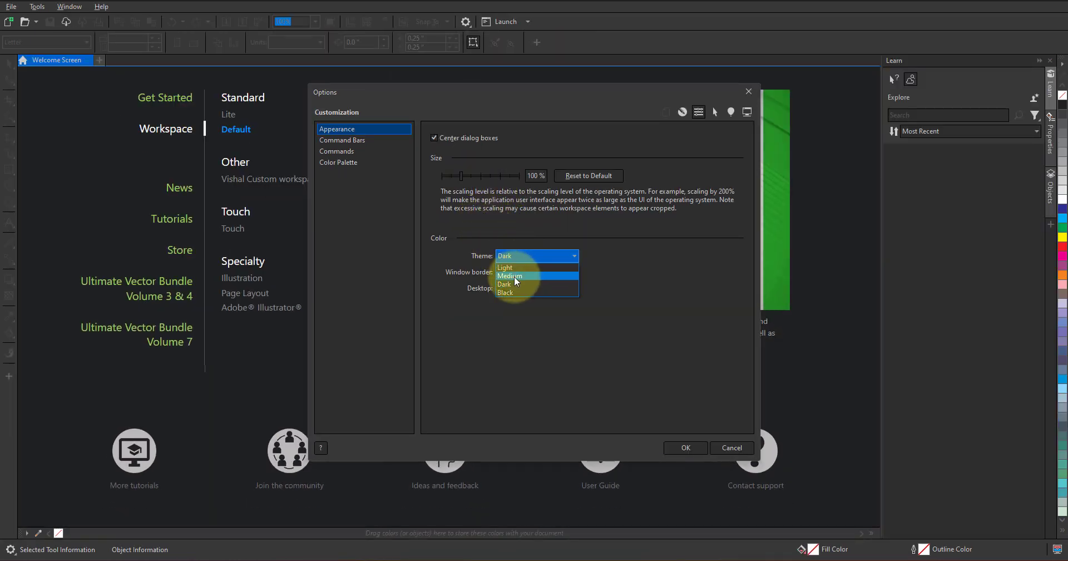
pyautogui.click(515, 276)
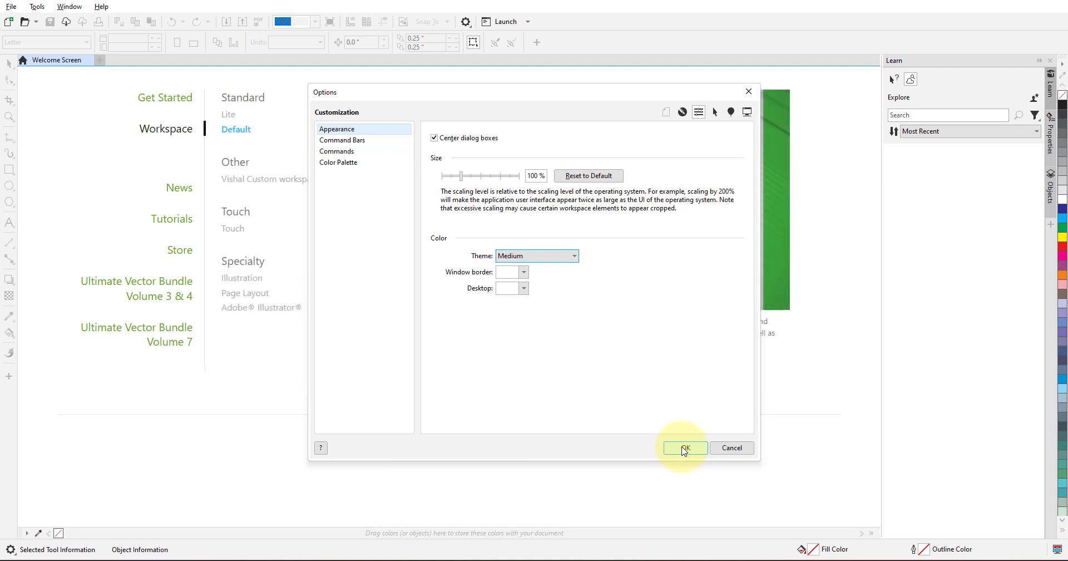
pyautogui.click(685, 448)
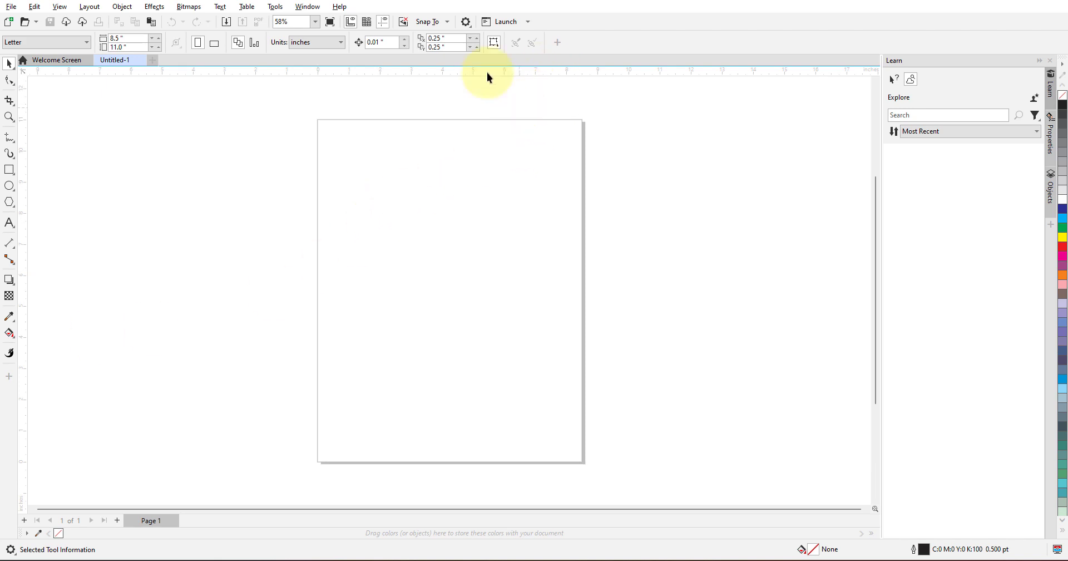
# Step: Find the Draw in Perspective command in the customization options and add it to the standard toolbar after Launch
pyautogui.click(122, 6)
pyautogui.moveTo(166, 278)
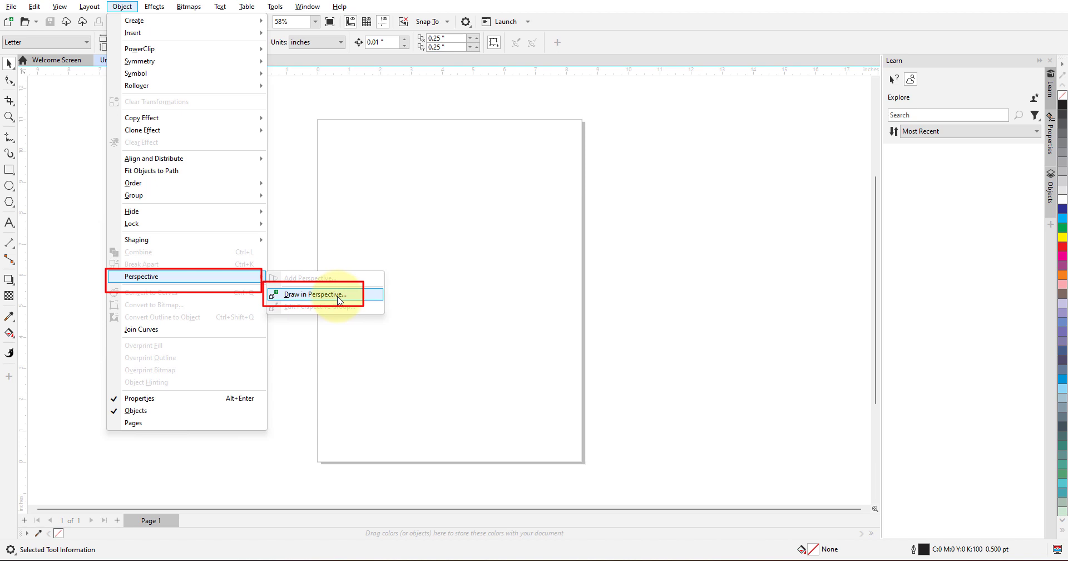
pyautogui.click(466, 21)
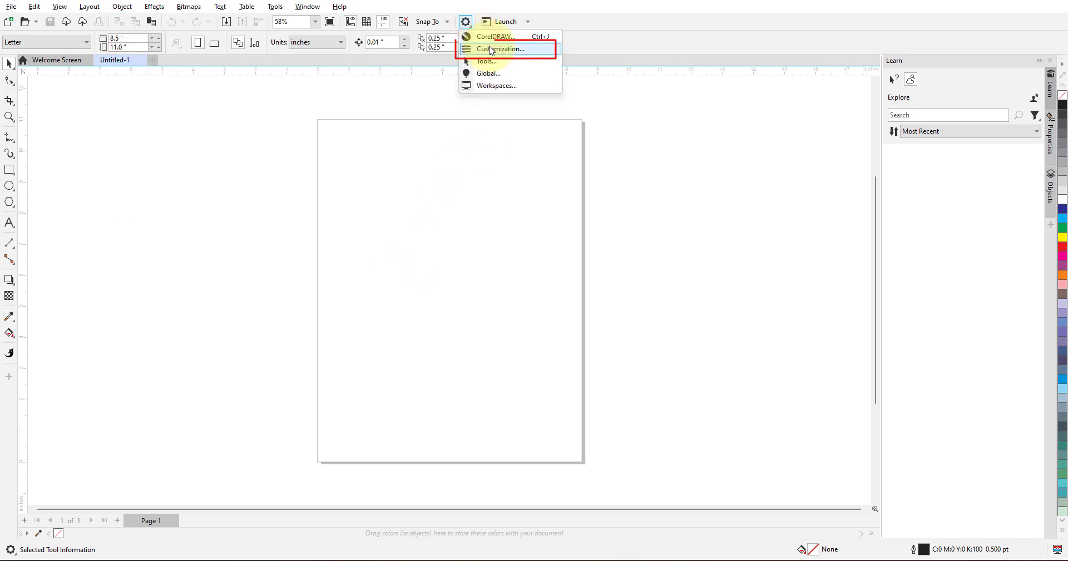
pyautogui.click(493, 50)
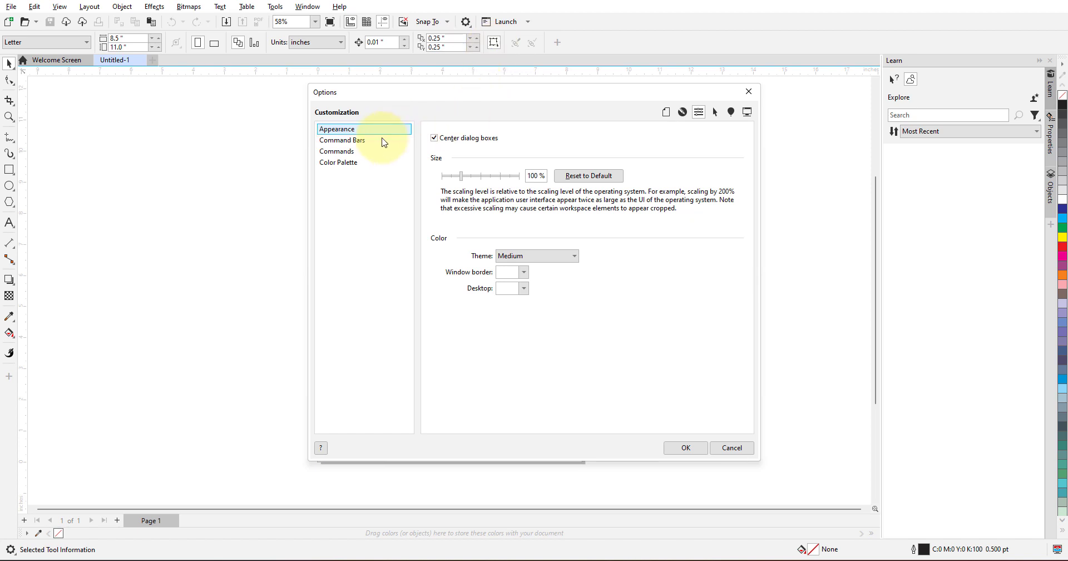
pyautogui.click(345, 151)
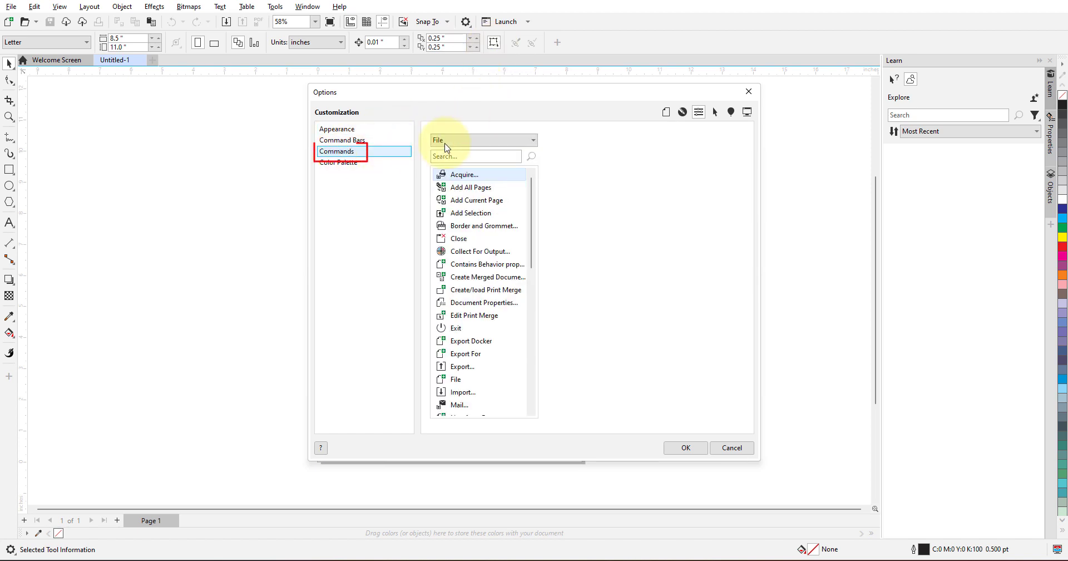
pyautogui.click(461, 156)
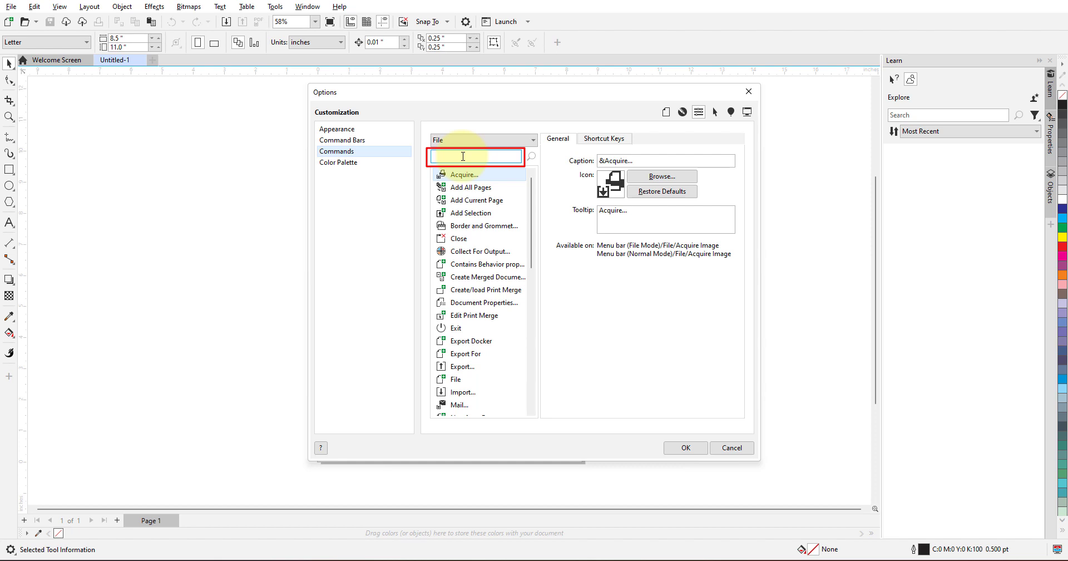
pyautogui.write('dra')
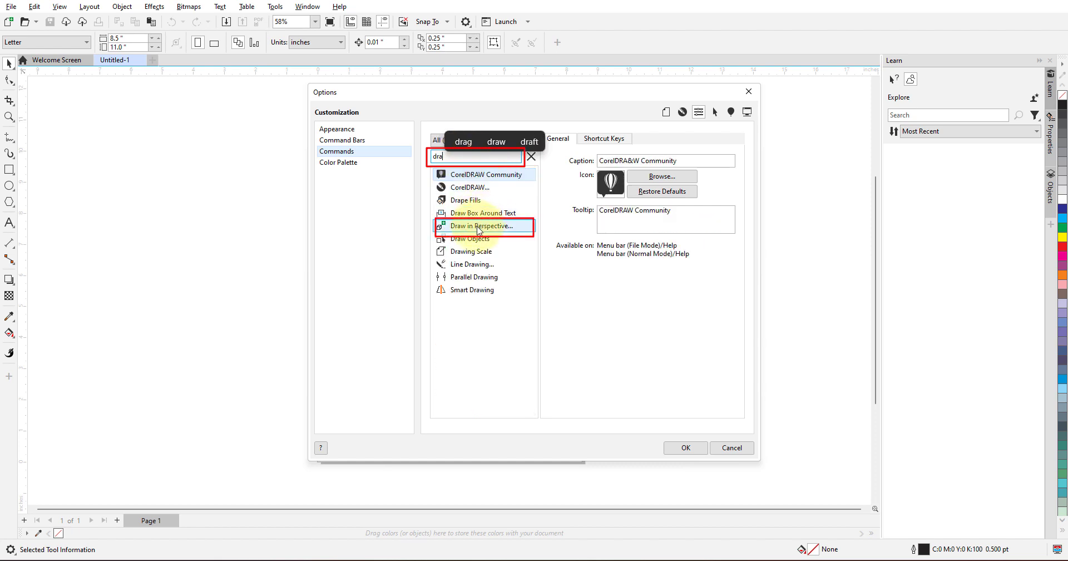
pyautogui.moveTo(480, 230)
pyautogui.mouseDown()
pyautogui.moveTo(553, 131)
pyautogui.moveTo(595, 29)
pyautogui.mouseUp()
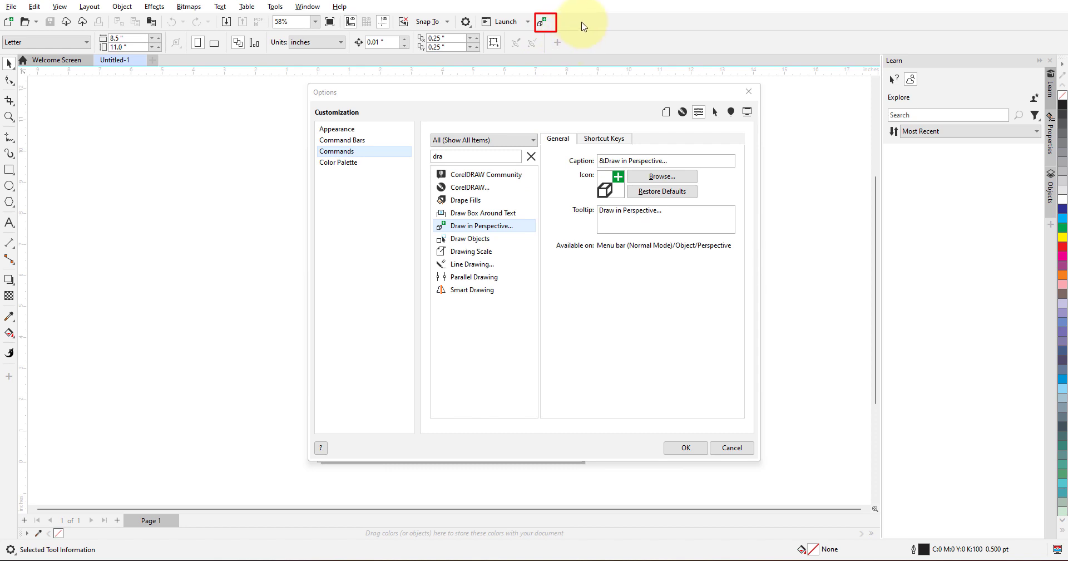
# Step: Search the customizable commands for "next" and add Next Page to the standard toolbar beside Draw in Perspective
pyautogui.doubleClick(460, 157)
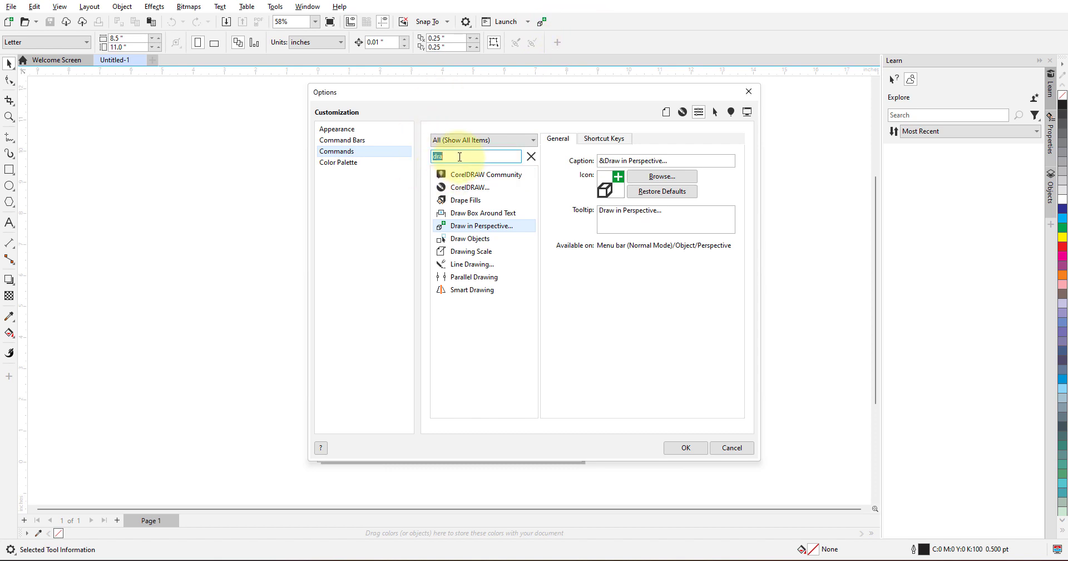
pyautogui.write('next')
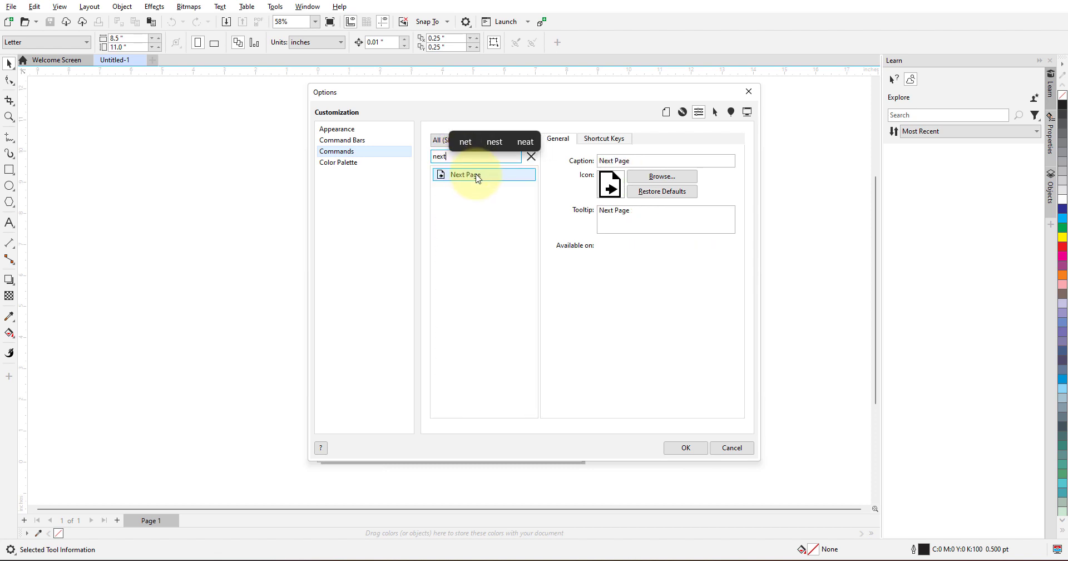
pyautogui.moveTo(475, 174); pyautogui.dragTo(588, 26)
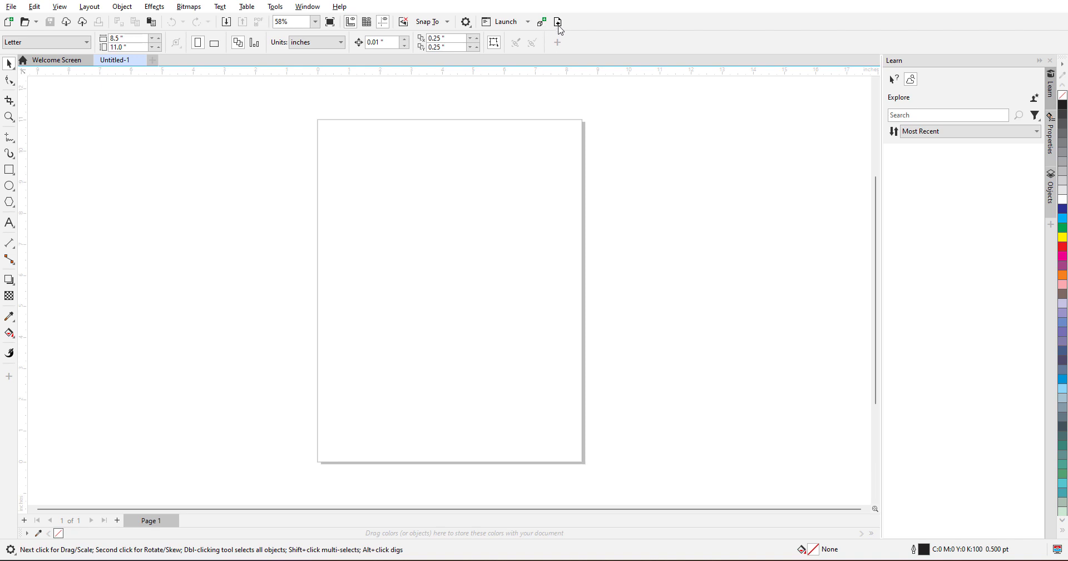
# Step: Remove the Next Page and Draw in Perspective commands from the standard toolbar
pyautogui.moveTo(559, 26); pyautogui.dragTo(606, 111)
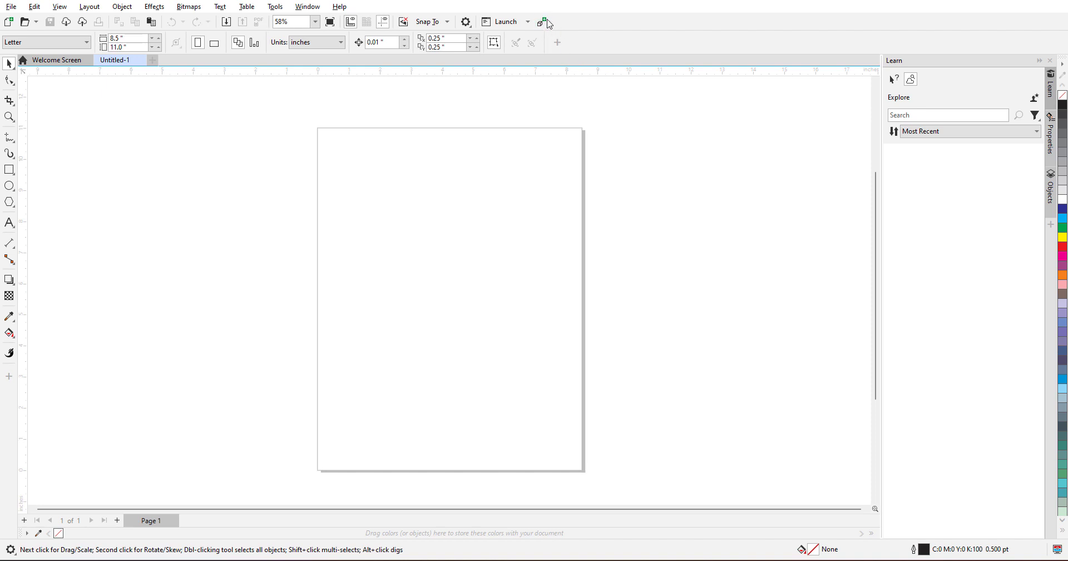
pyautogui.moveTo(543, 22); pyautogui.dragTo(606, 124)
pyautogui.moveTo(607, 124); pyautogui.dragTo(609, 123)
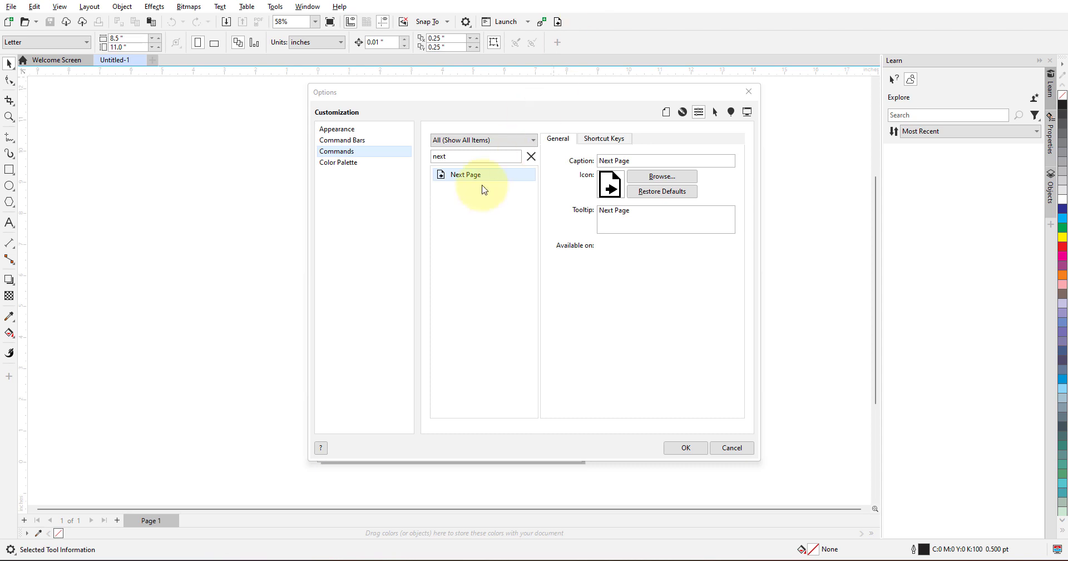
# Step: Assign Alt+B as the shortcut for the Blend tool in the command customization options and apply it
pyautogui.click(476, 157)
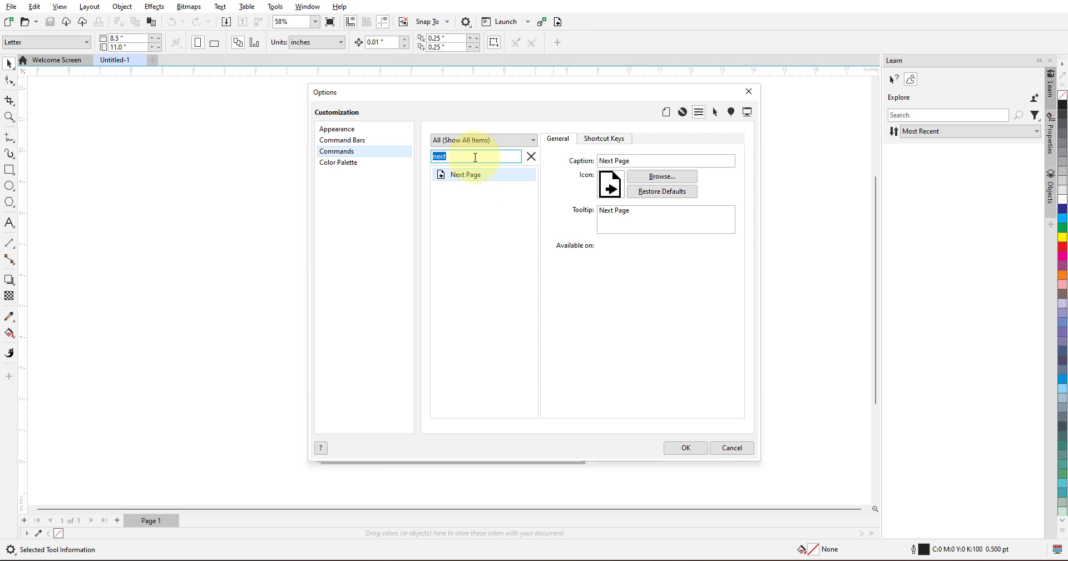
pyautogui.write('ble')
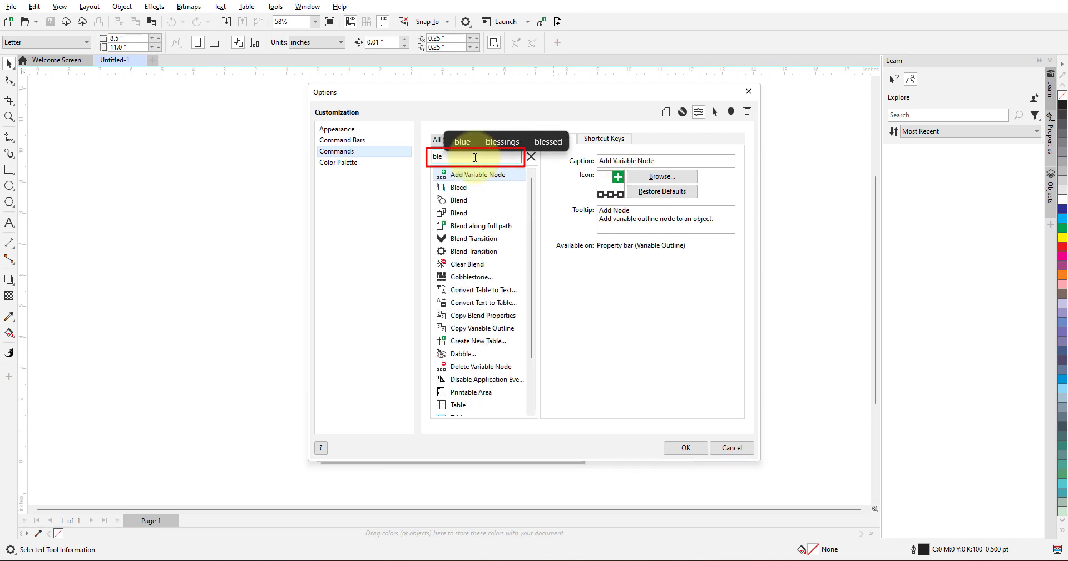
pyautogui.click(465, 201)
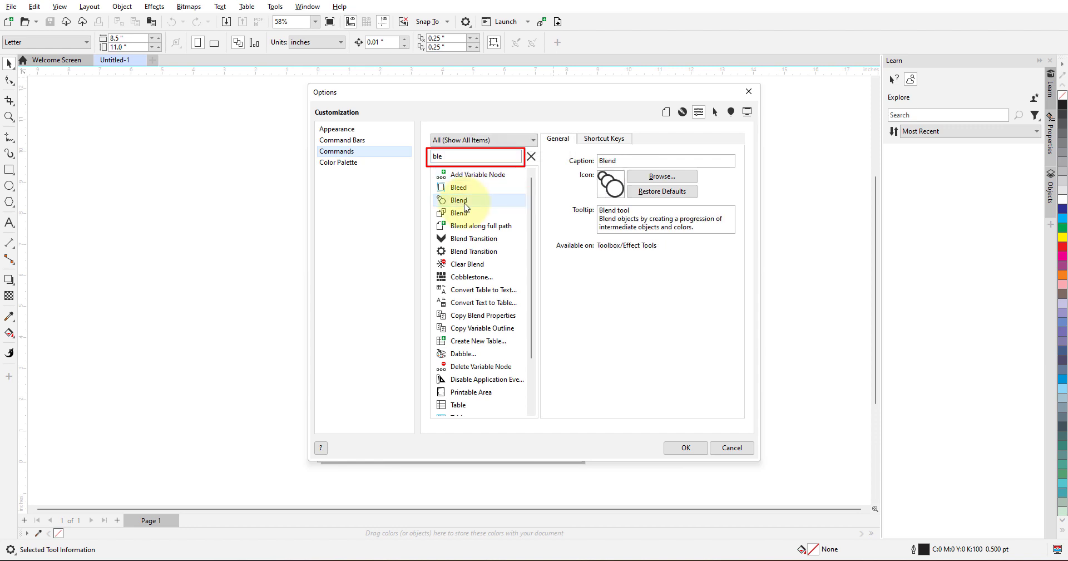
pyautogui.click(603, 141)
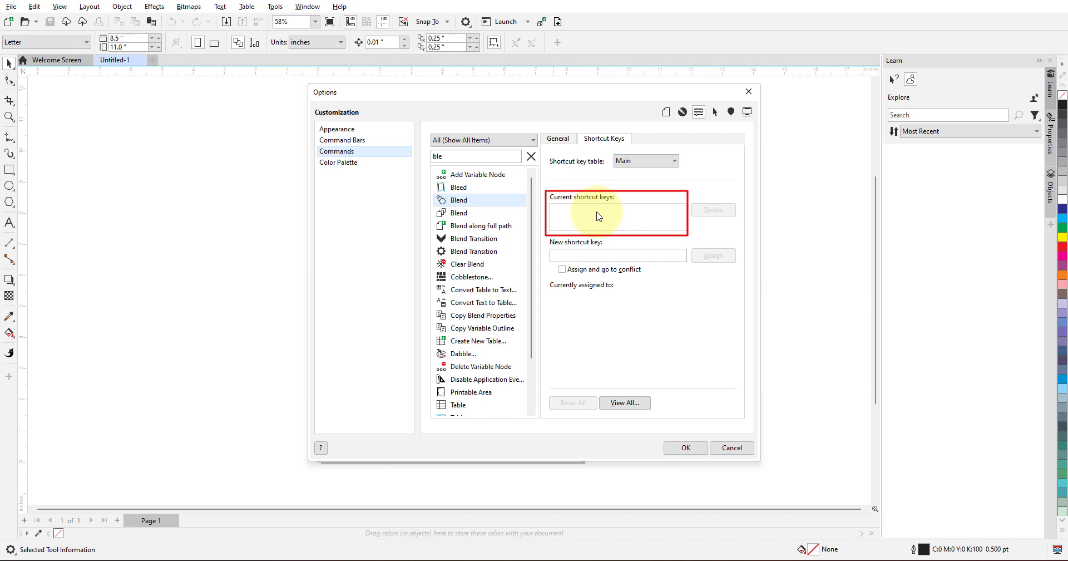
pyautogui.click(594, 256)
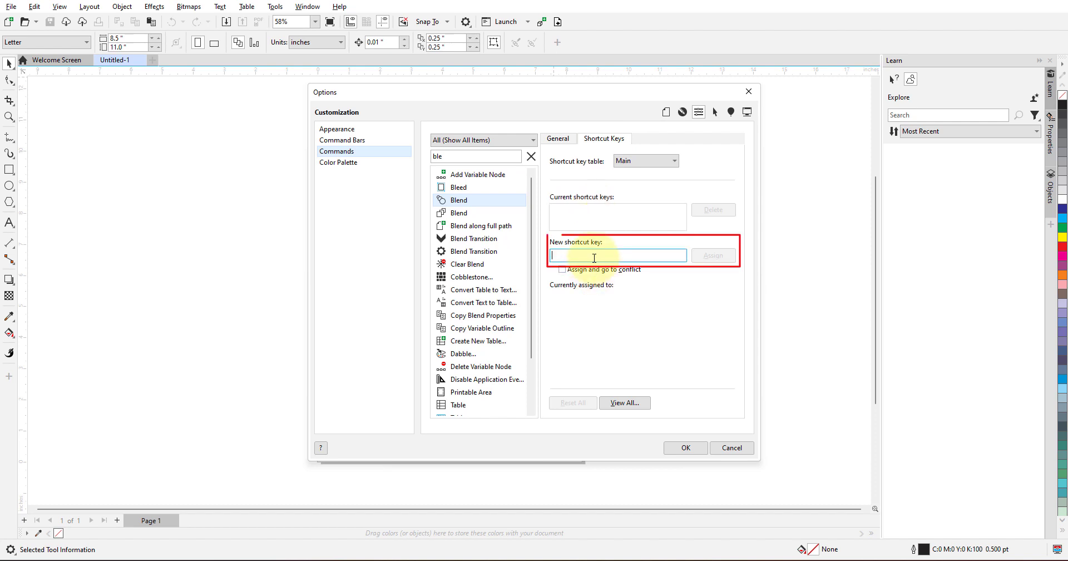
pyautogui.hotkey('alt', 'b')
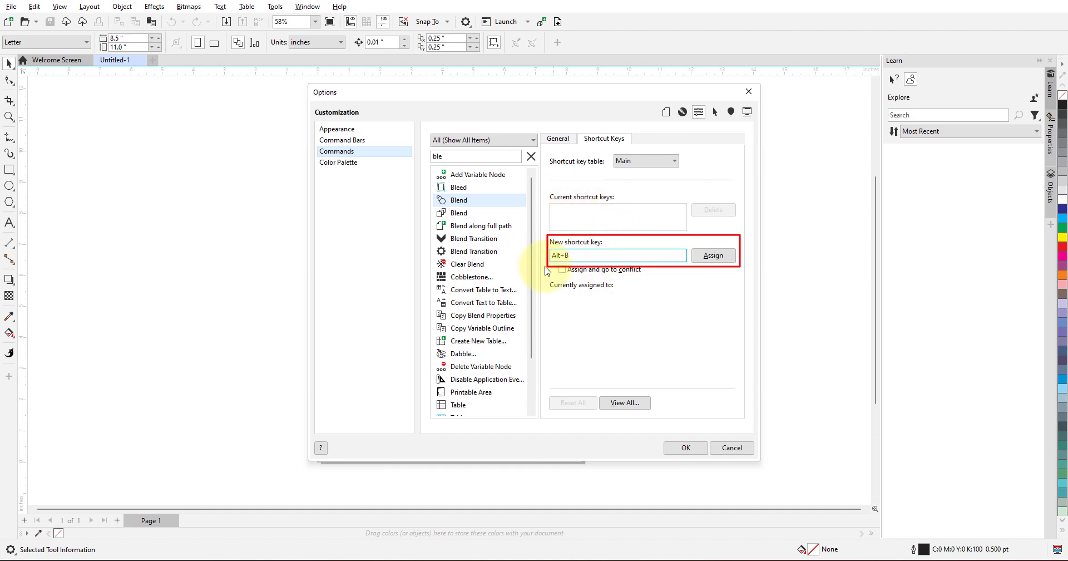
pyautogui.click(713, 255)
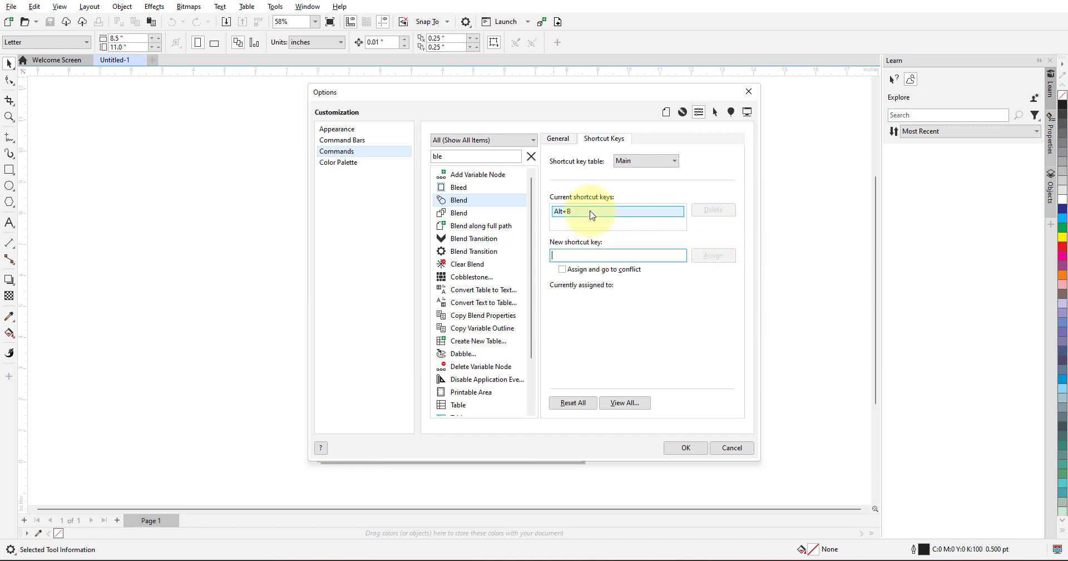
pyautogui.click(682, 448)
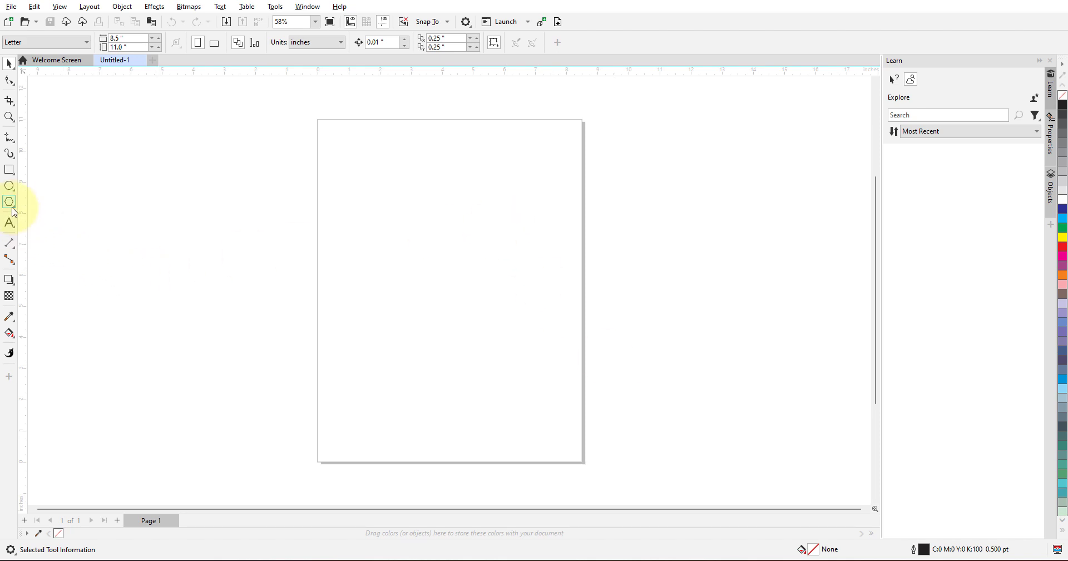
# Step: Draw a circle on the page's upper part and a rectangle about 2.34 by 2.11 inches beside the page
pyautogui.click(9, 186)
pyautogui.moveTo(377, 188); pyautogui.dragTo(427, 238)
pyautogui.hotkey('alt', 'b')
pyautogui.moveTo(629, 181); pyautogui.dragTo(702, 247)
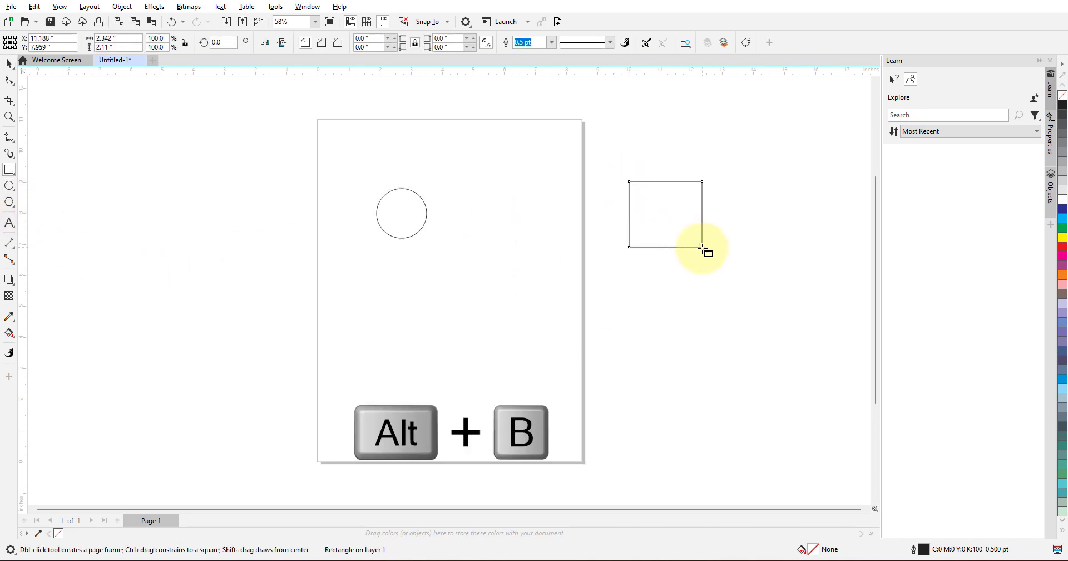
# Step: Create a blend between the circle and the rectangle with the Blend tool
pyautogui.hotkey('alt', 'b')
pyautogui.moveTo(666, 215); pyautogui.dragTo(404, 215)
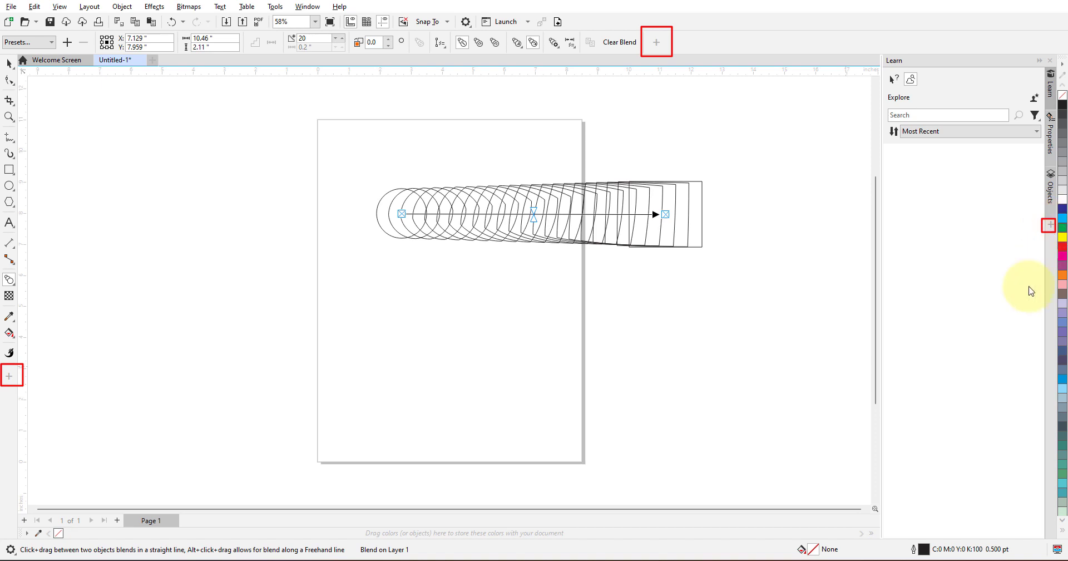
# Step: Hide the Knife tool and the Impact tool from the toolbox
pyautogui.click(11, 378)
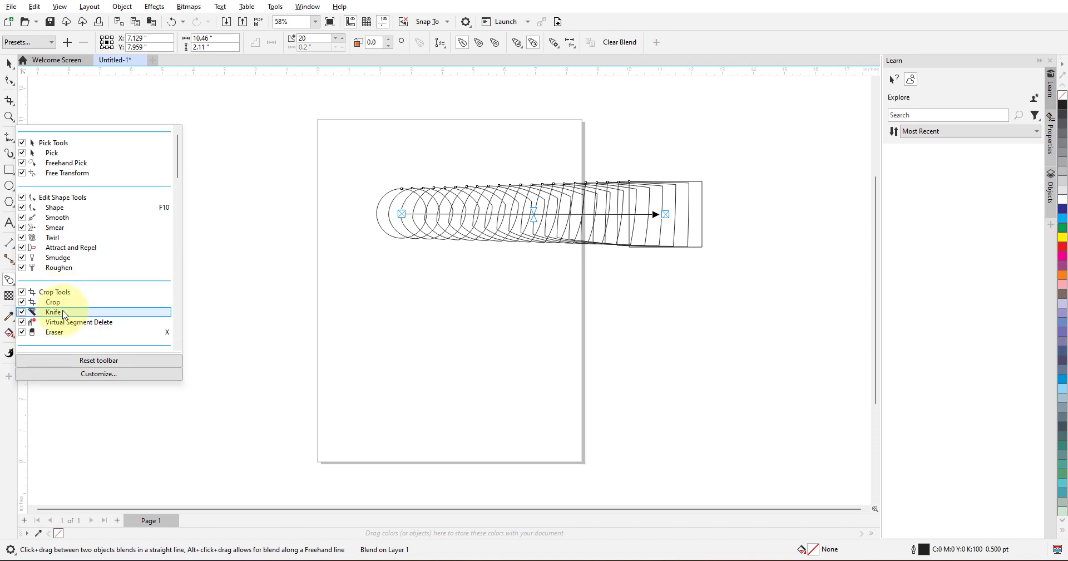
pyautogui.click(22, 313)
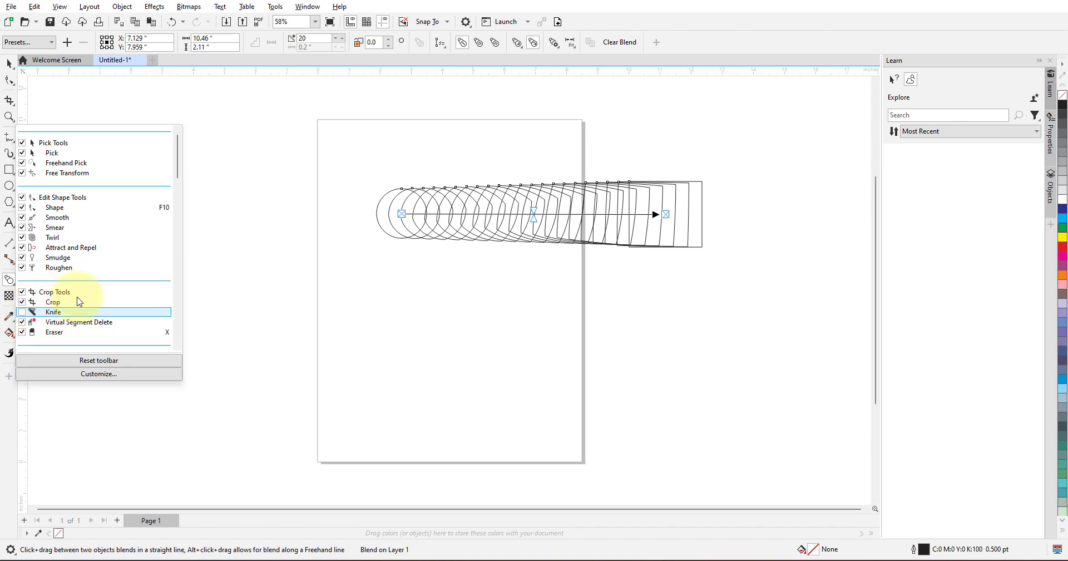
pyautogui.scroll(-2, 87, 295)
pyautogui.scroll(-5, 93, 300)
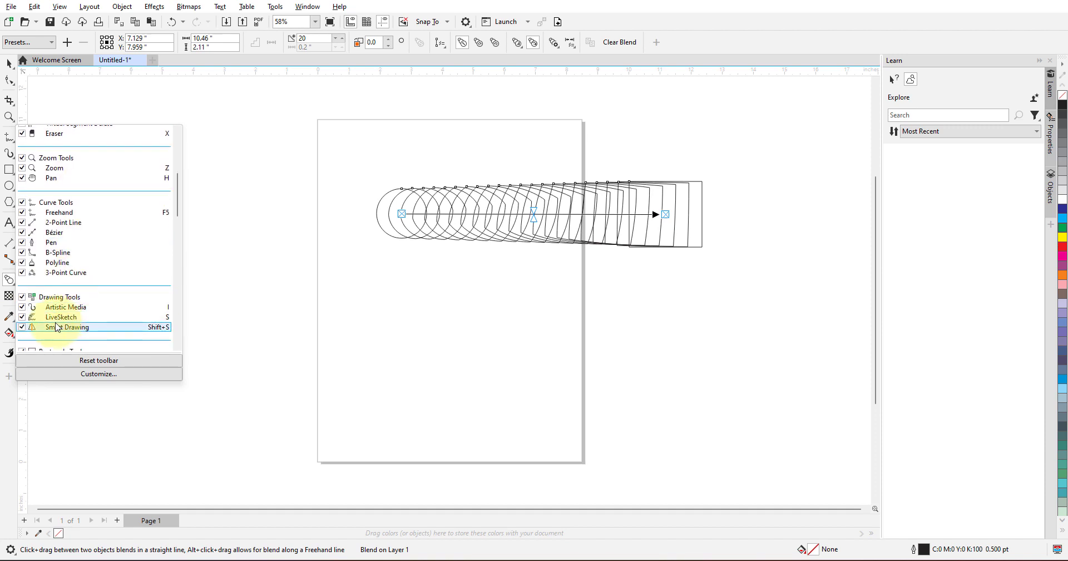
pyautogui.scroll(-6, 45, 312)
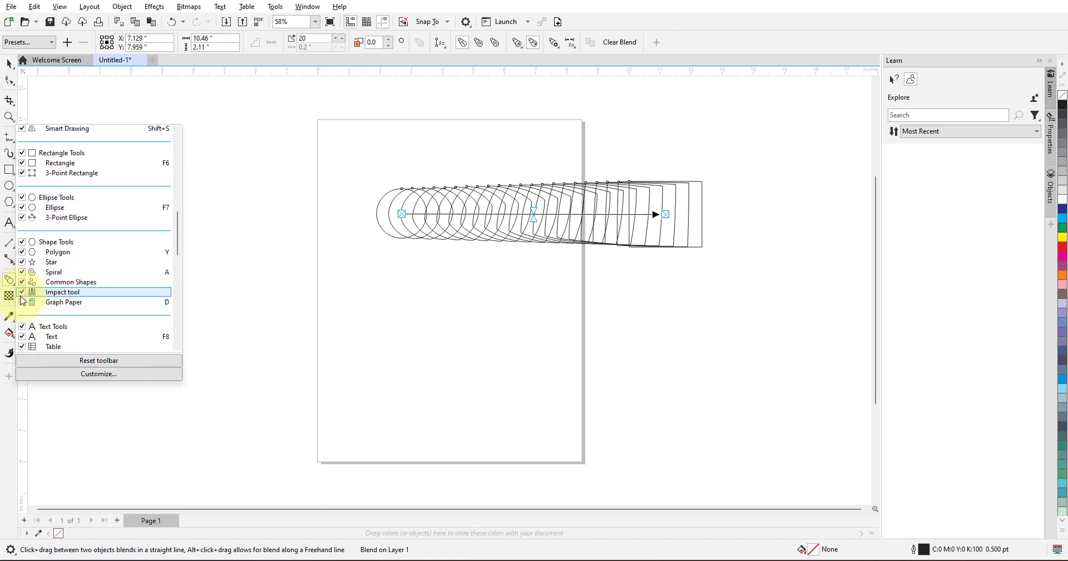
pyautogui.click(22, 292)
# Step: Hide the whole Dimension Tools group from the toolbox, including the Parallel, Horizontal or Vertical, Angular, Segment Dimension and 2-Leg Callout tools
pyautogui.scroll(-3, 58, 304)
pyautogui.scroll(-3, 58, 304)
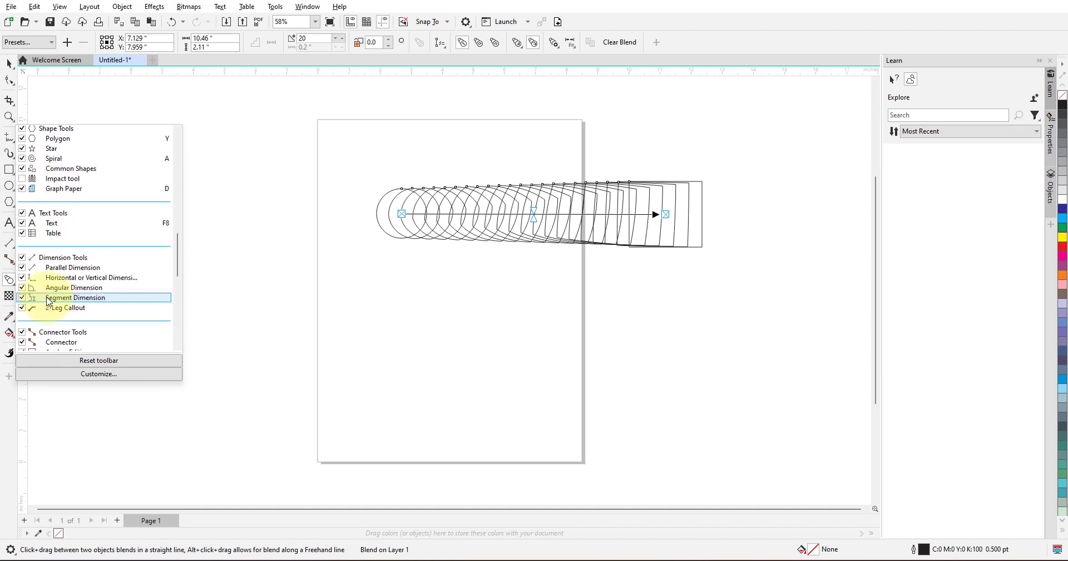
pyautogui.click(23, 257)
pyautogui.click(22, 267)
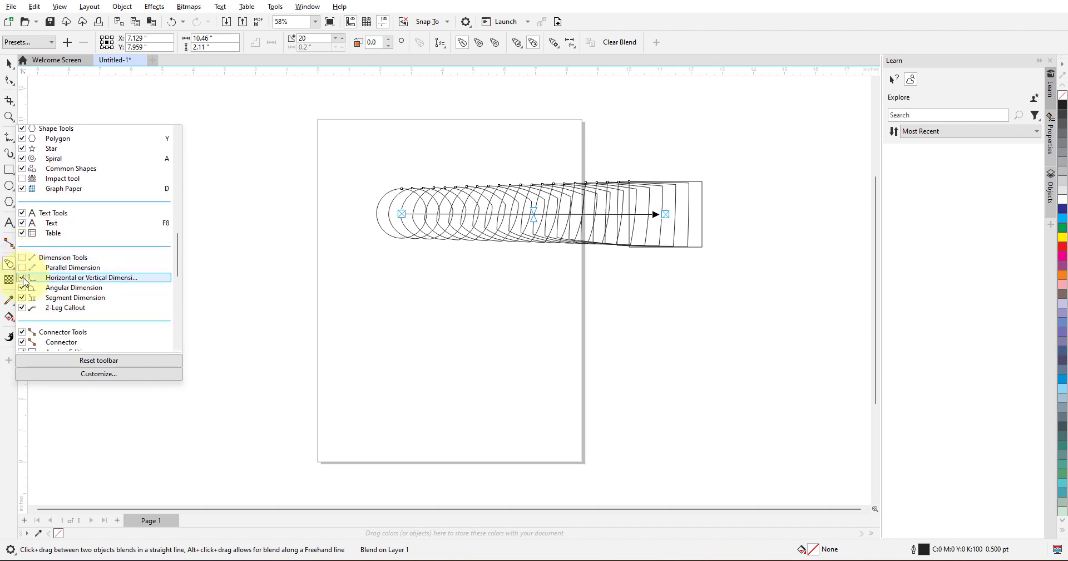
pyautogui.click(23, 277)
pyautogui.click(23, 287)
pyautogui.click(22, 297)
pyautogui.click(22, 307)
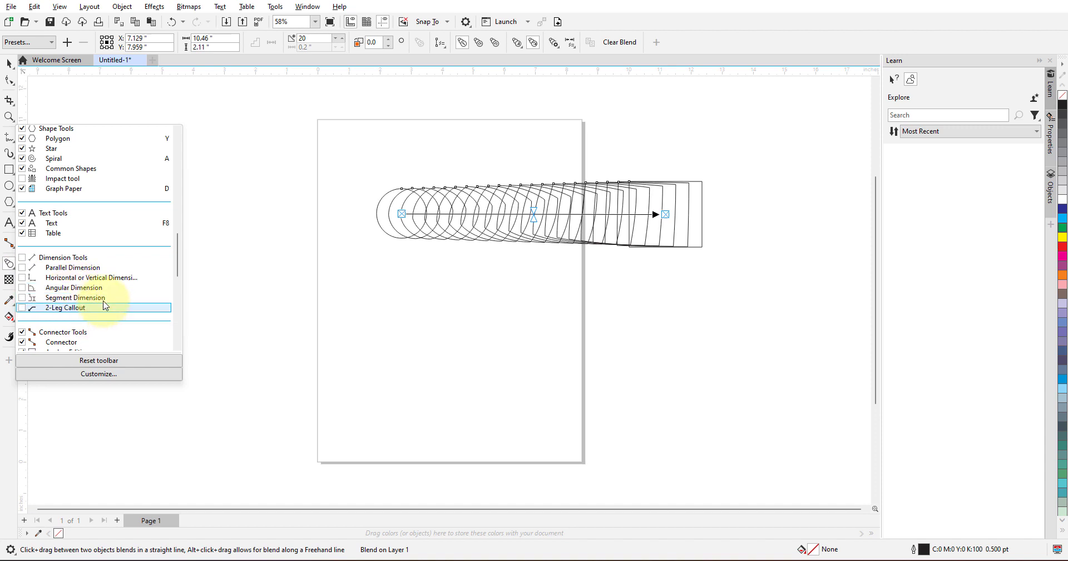
pyautogui.click(183, 301)
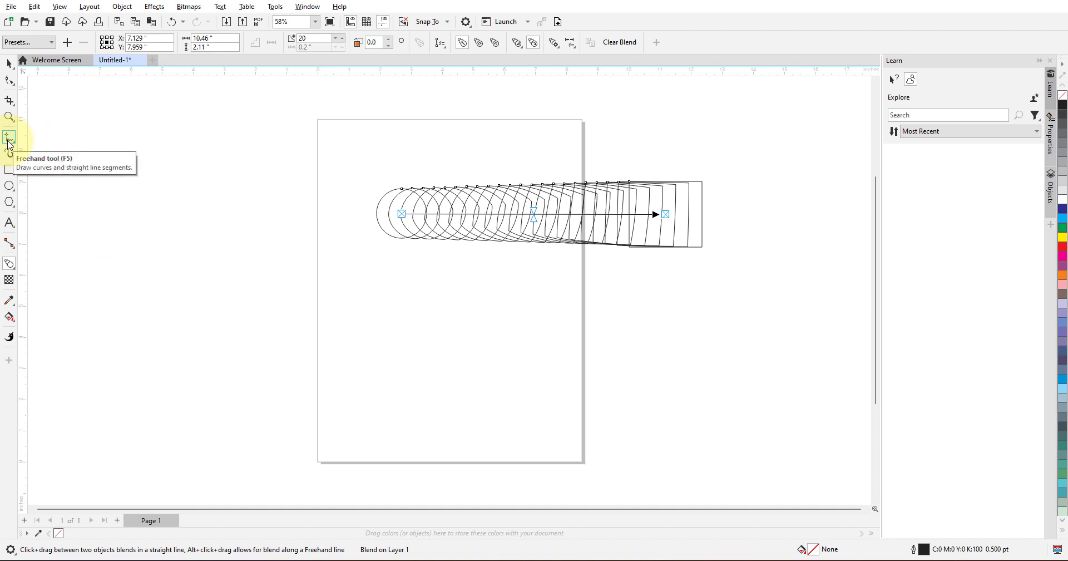
# Step: Reset the toolbox to the default application settings
pyautogui.click(8, 362)
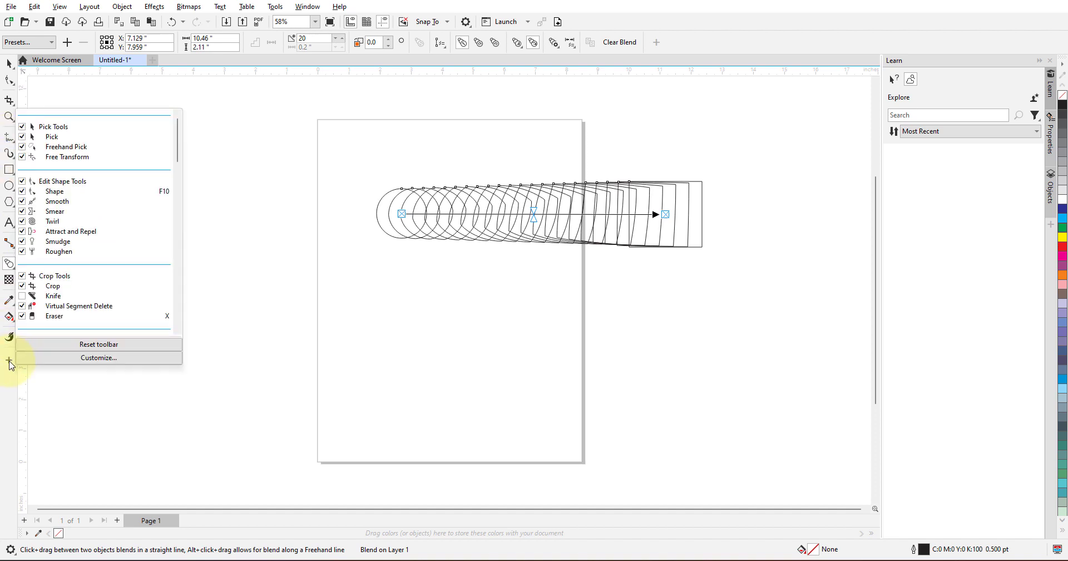
pyautogui.click(97, 346)
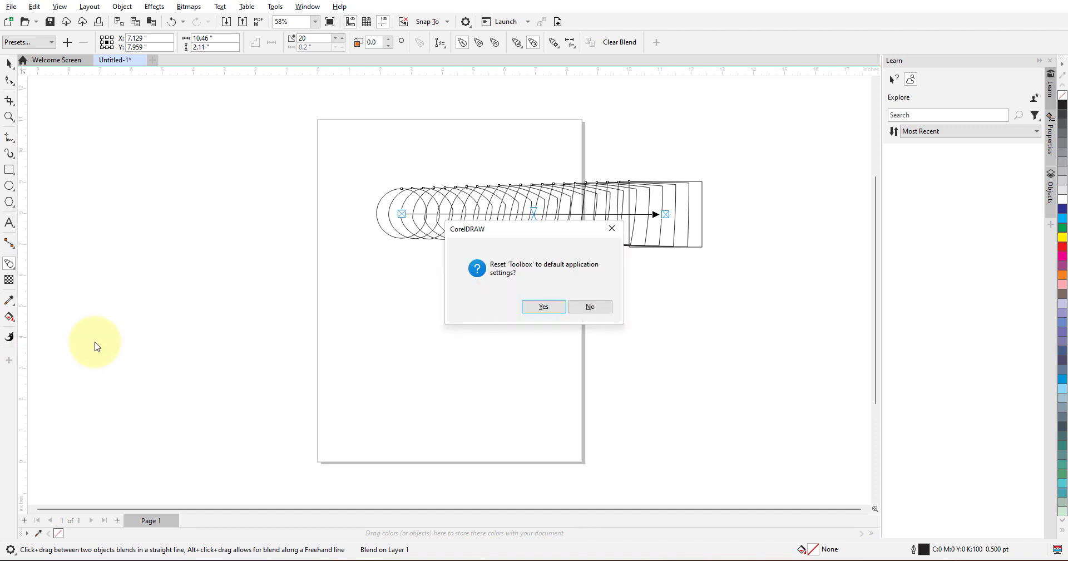
pyautogui.click(543, 308)
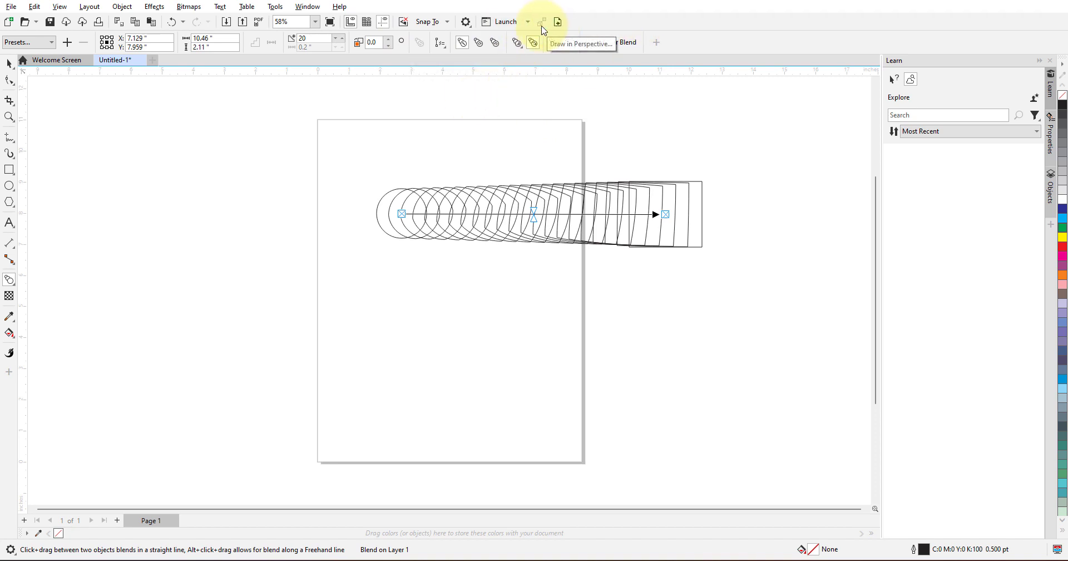
# Step: Deselect the blend with the Pick tool and open the "custom 2024" .cdws file from the Corel documents folder for workspace import
pyautogui.click(9, 64)
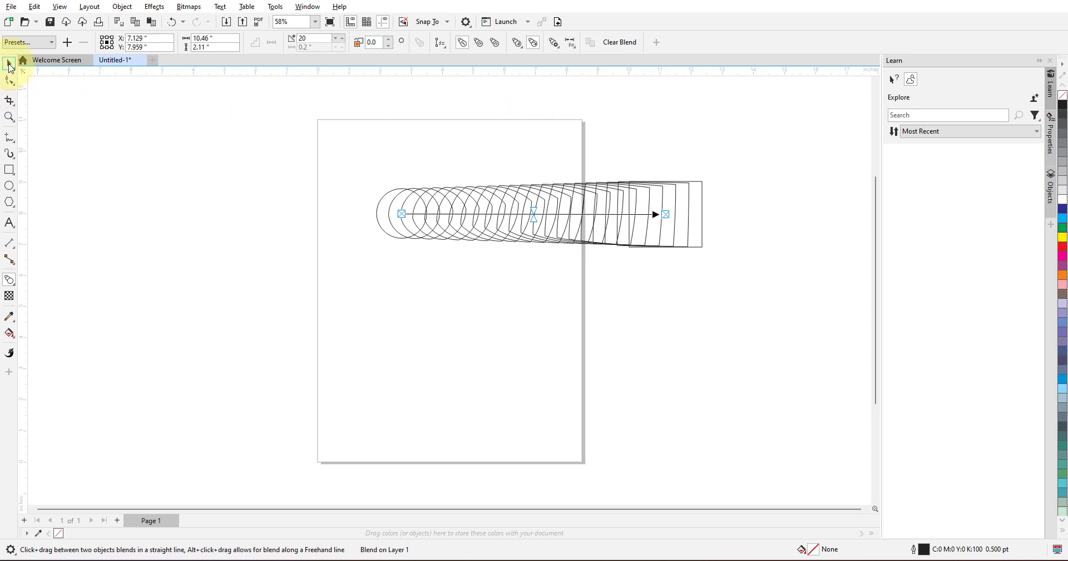
pyautogui.click(163, 129)
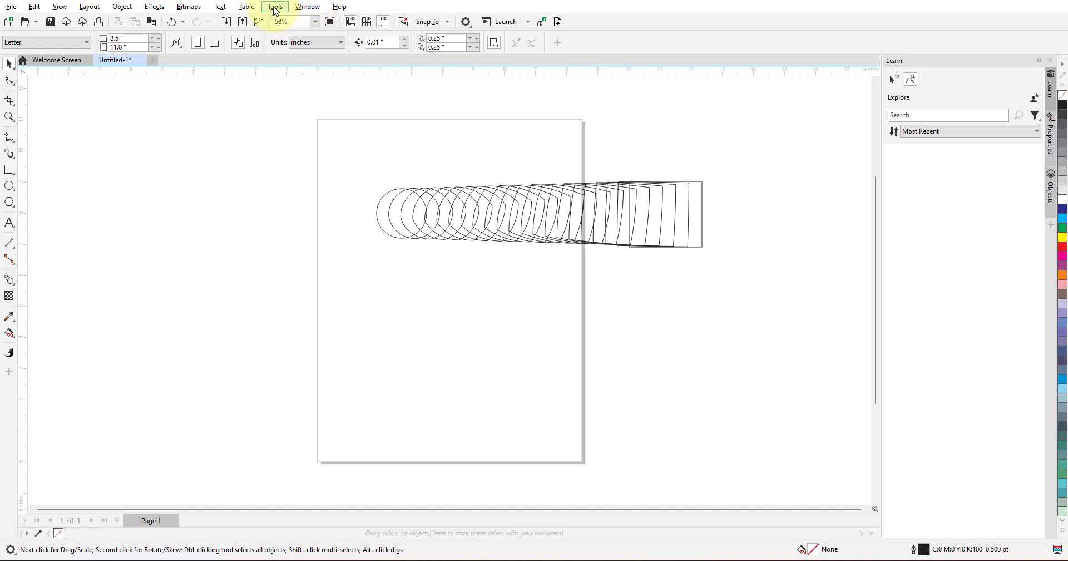
pyautogui.click(309, 9)
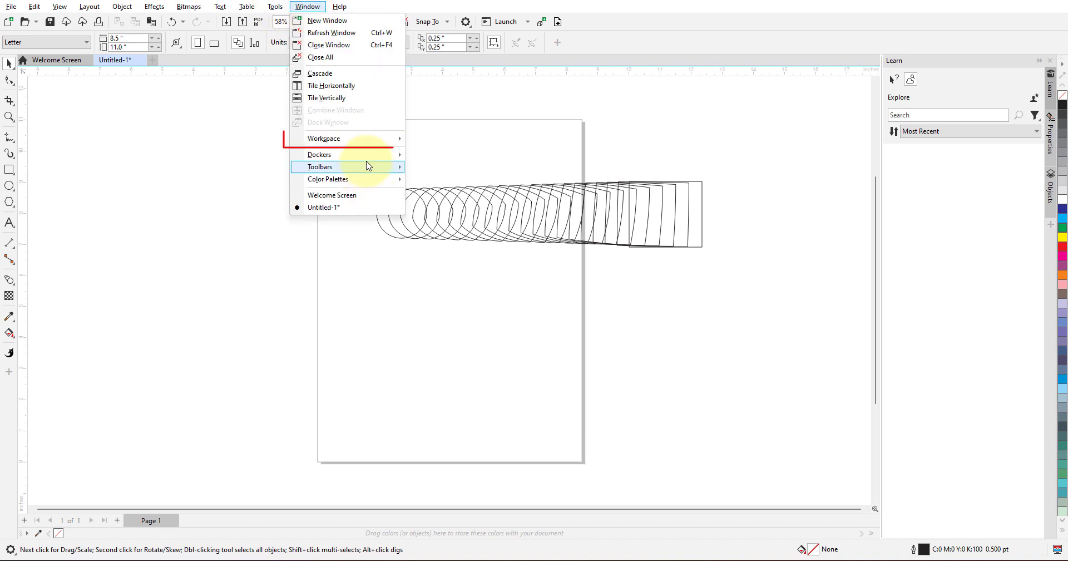
pyautogui.moveTo(376, 145)
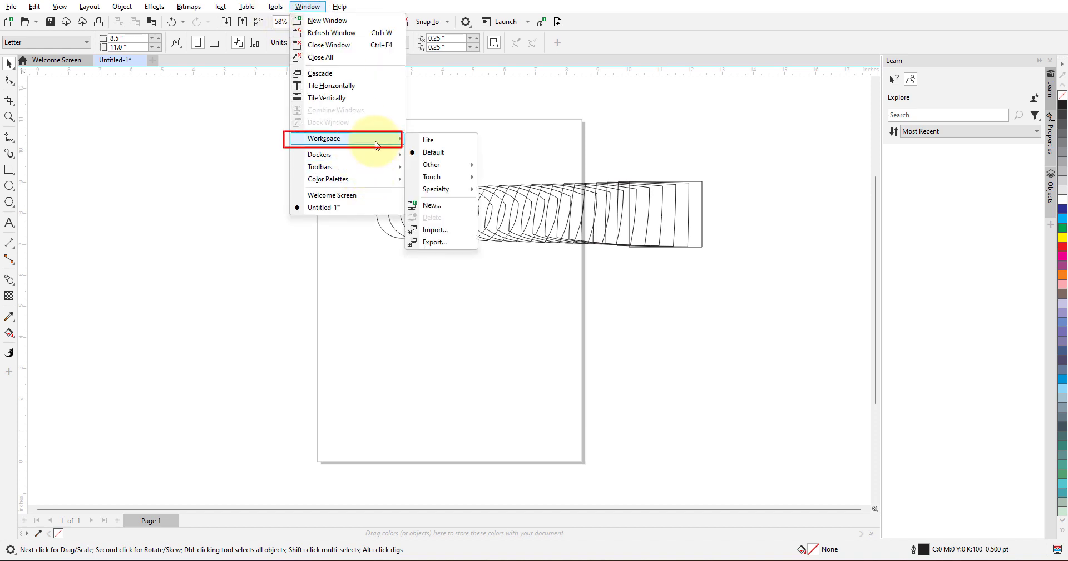
pyautogui.click(445, 236)
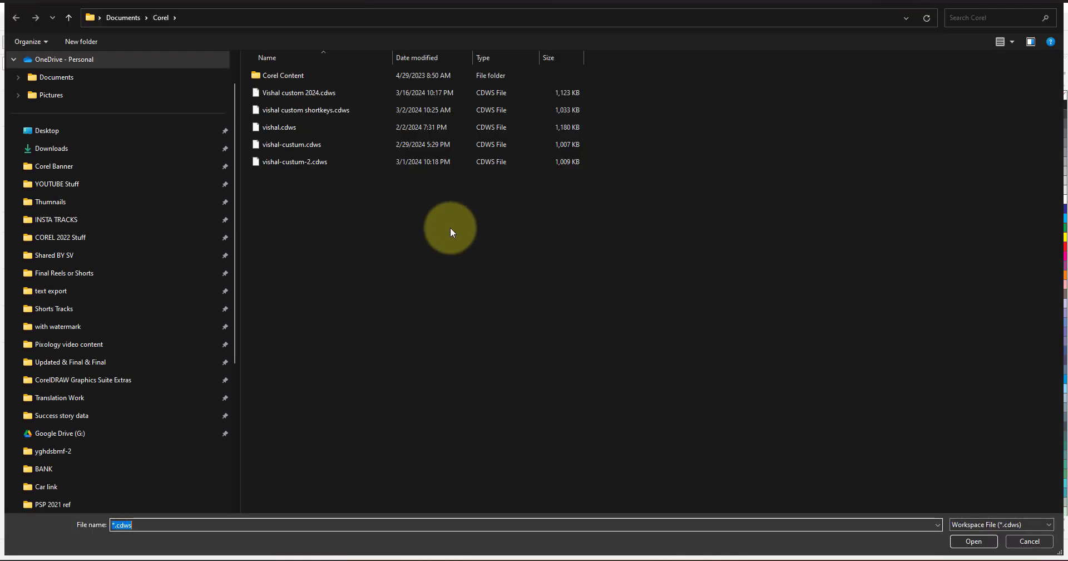
pyautogui.click(321, 93)
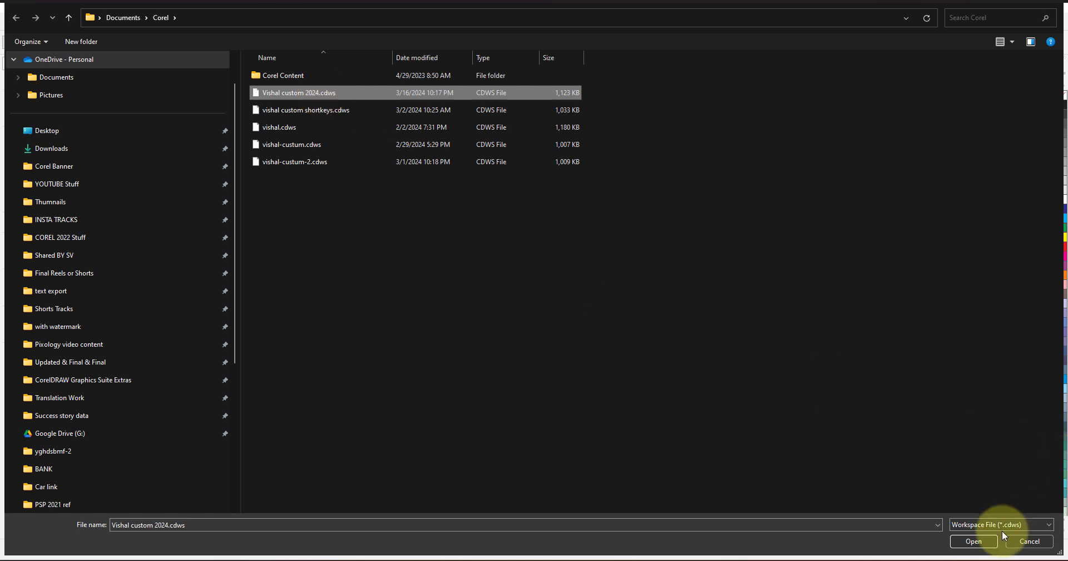
pyautogui.click(970, 544)
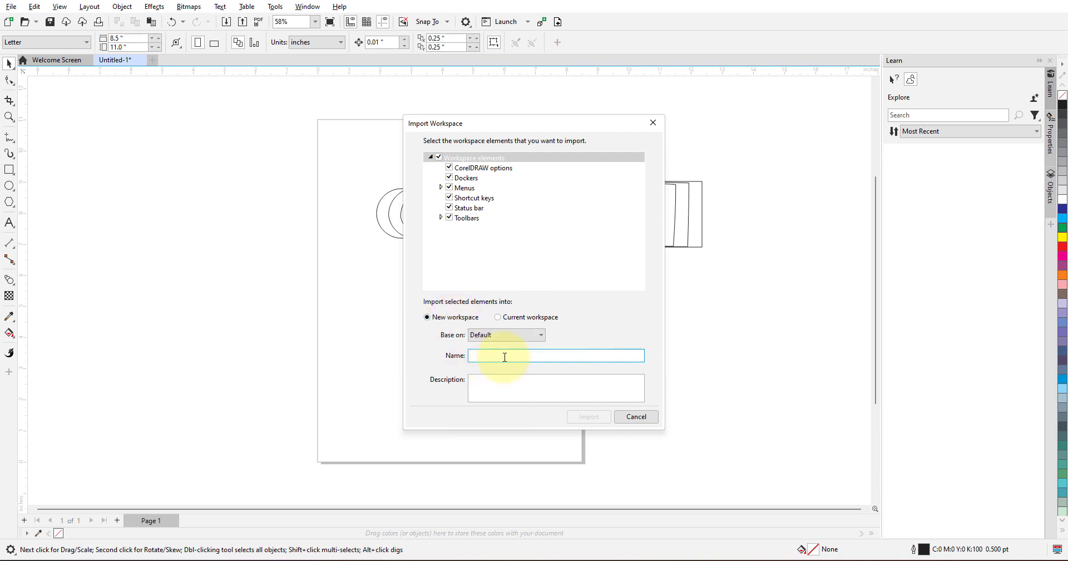
# Step: Import all elements into a new workspace based on Default, named with the owner's first name followed by "Custom 2"
pyautogui.write('Vishal Cust')
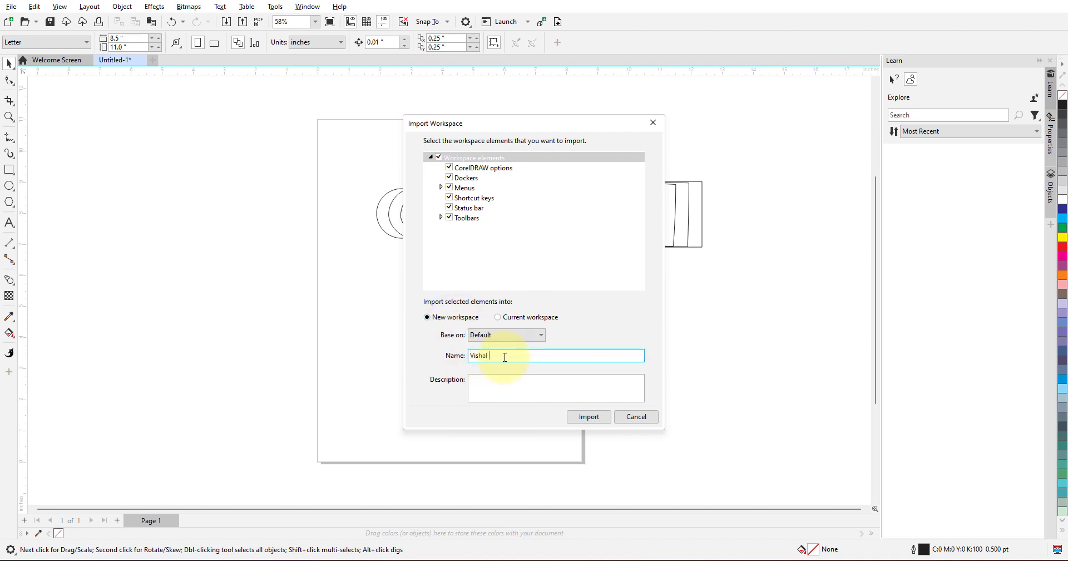
pyautogui.write('om 2')
pyautogui.click(589, 419)
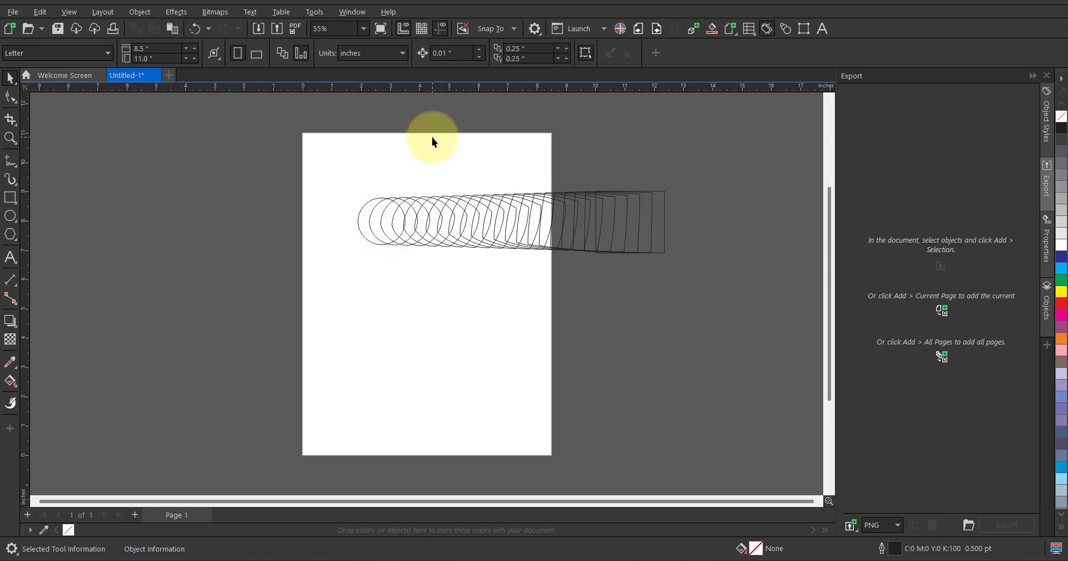
# Step: Switch from the imported custom workspace back to the Default workspace
pyautogui.click(355, 11)
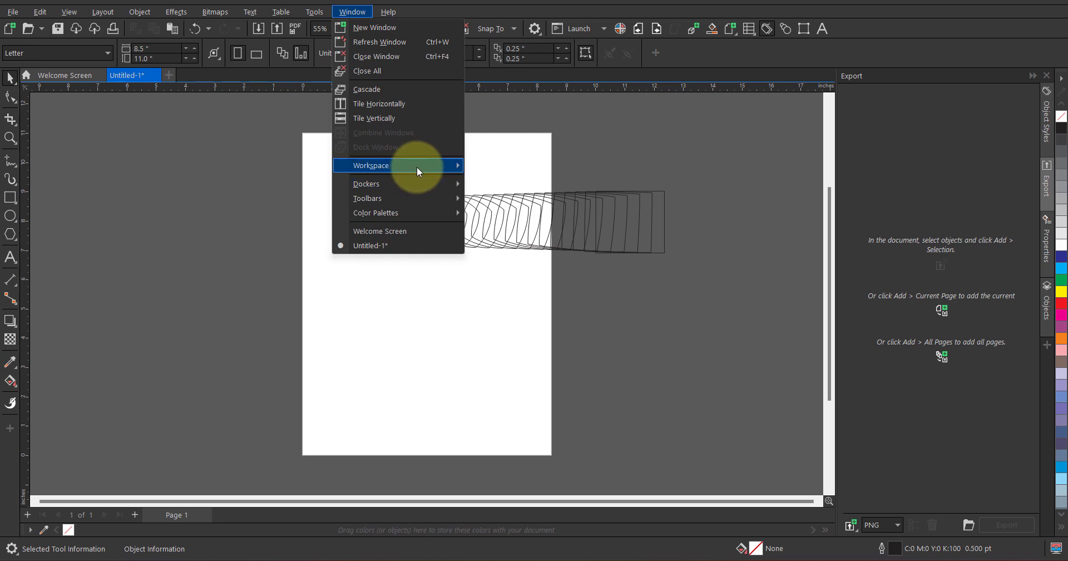
pyautogui.moveTo(417, 166)
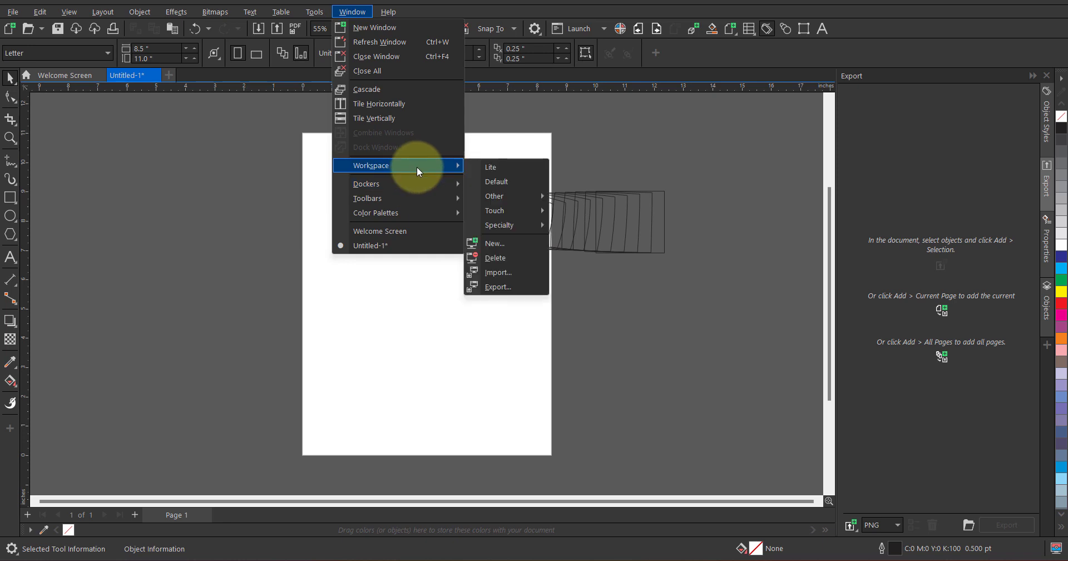
pyautogui.click(515, 183)
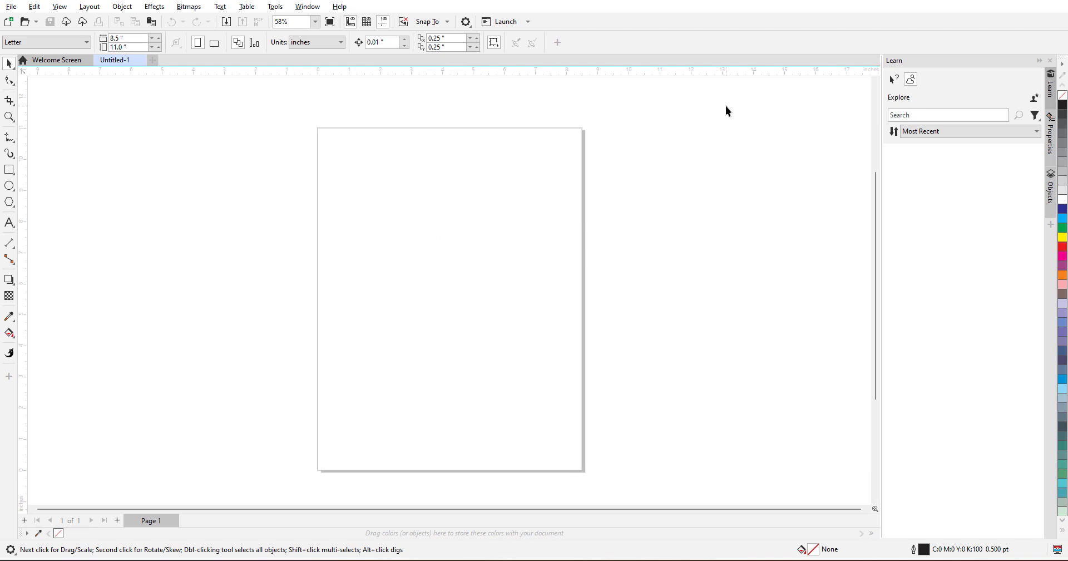
# Step: Export all elements of the Default workspace to the Corel documents folder as New workspace-2.cdws
pyautogui.click(307, 6)
pyautogui.moveTo(356, 141)
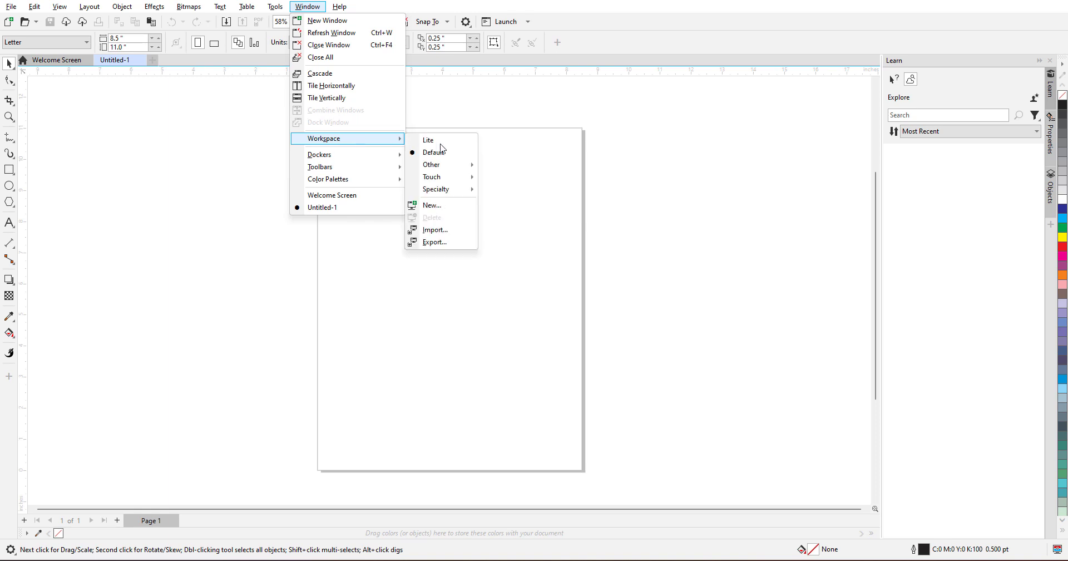
pyautogui.click(448, 242)
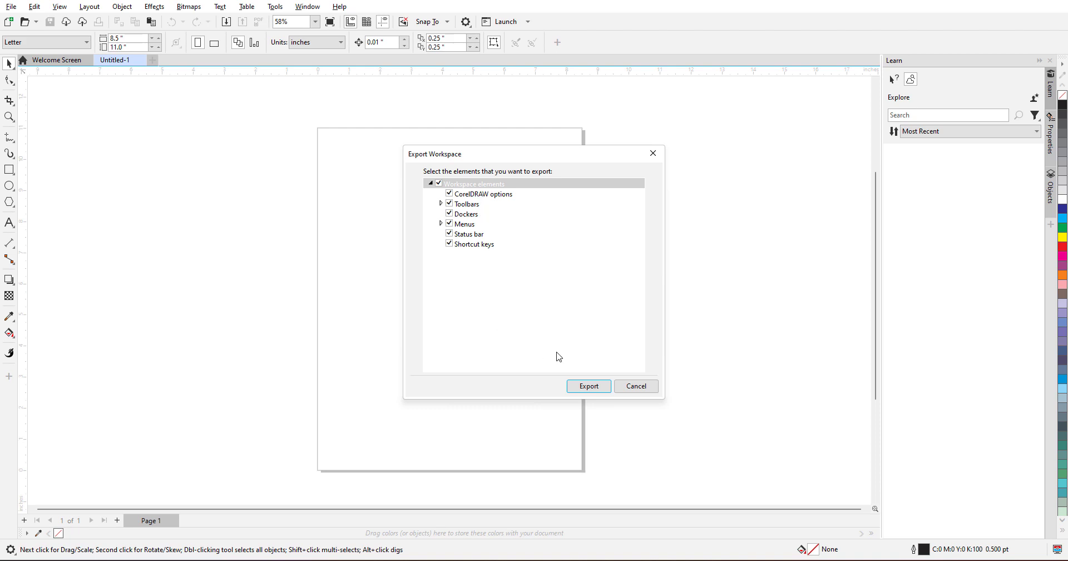
pyautogui.click(590, 388)
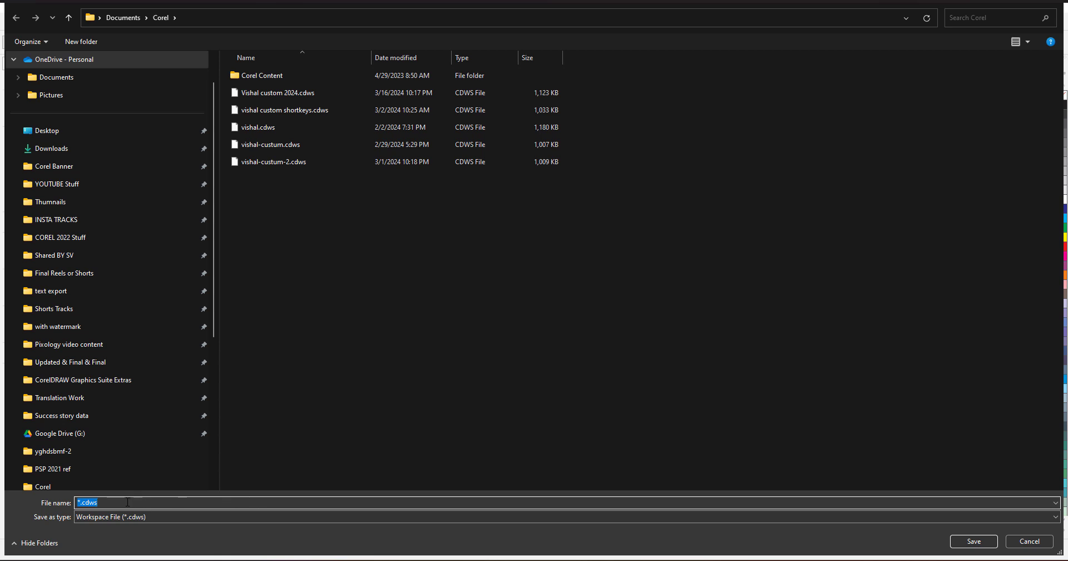
pyautogui.click(120, 503)
pyautogui.click(81, 501)
pyautogui.press('BackSpace')
pyautogui.write('New workspace-2')
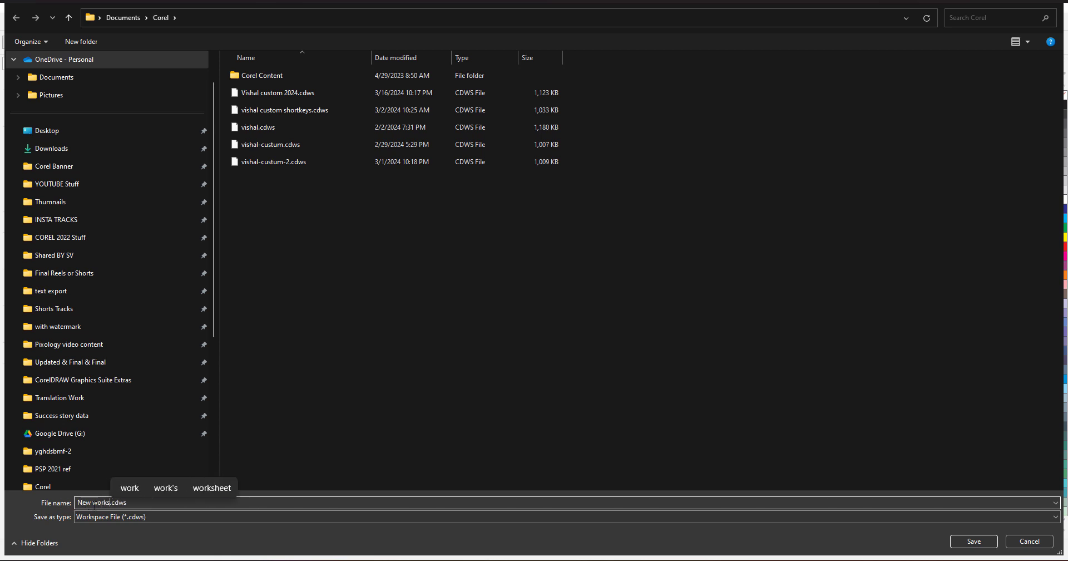
pyautogui.click(974, 541)
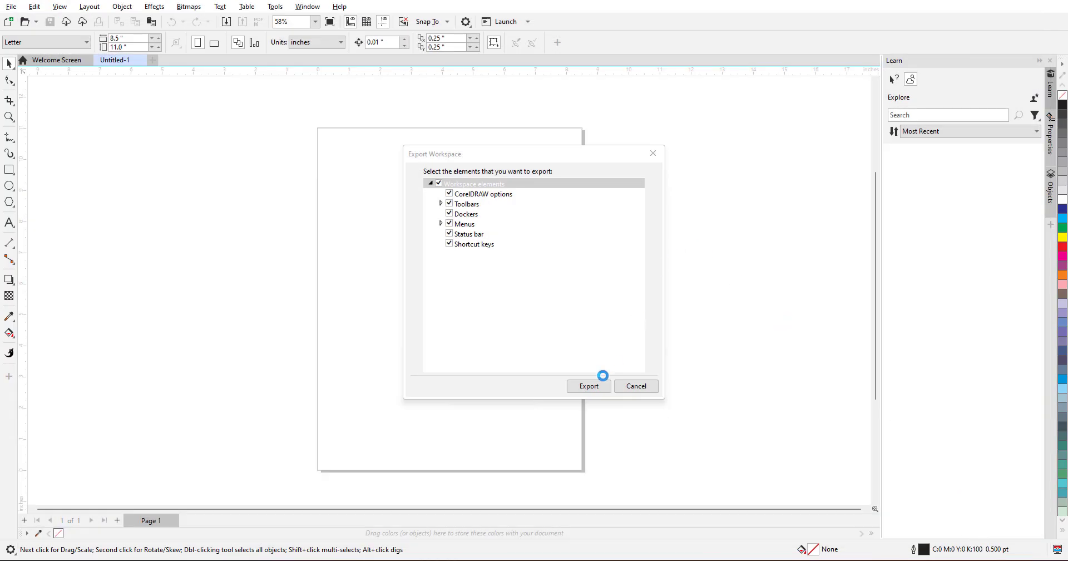
pyautogui.click(601, 381)
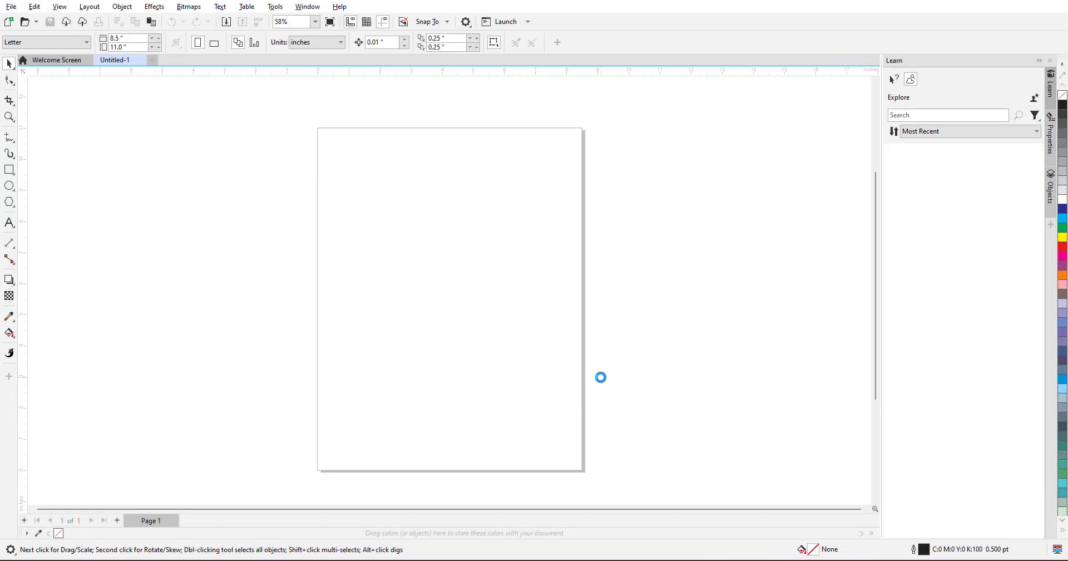